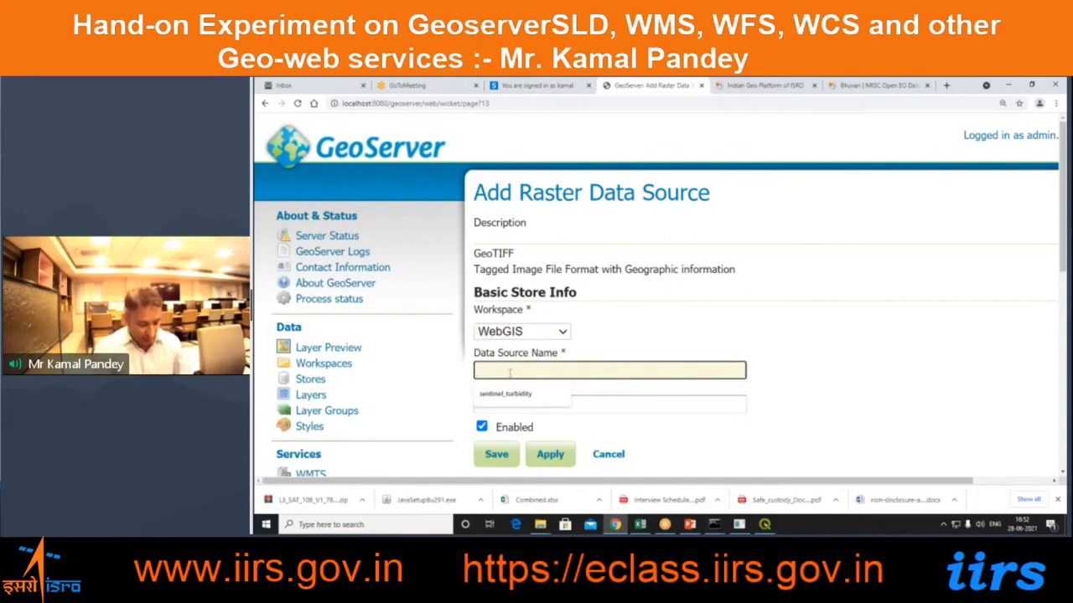
- Name the new GeoTIFF data source liss3_DDN_Nov2018
type("liss")
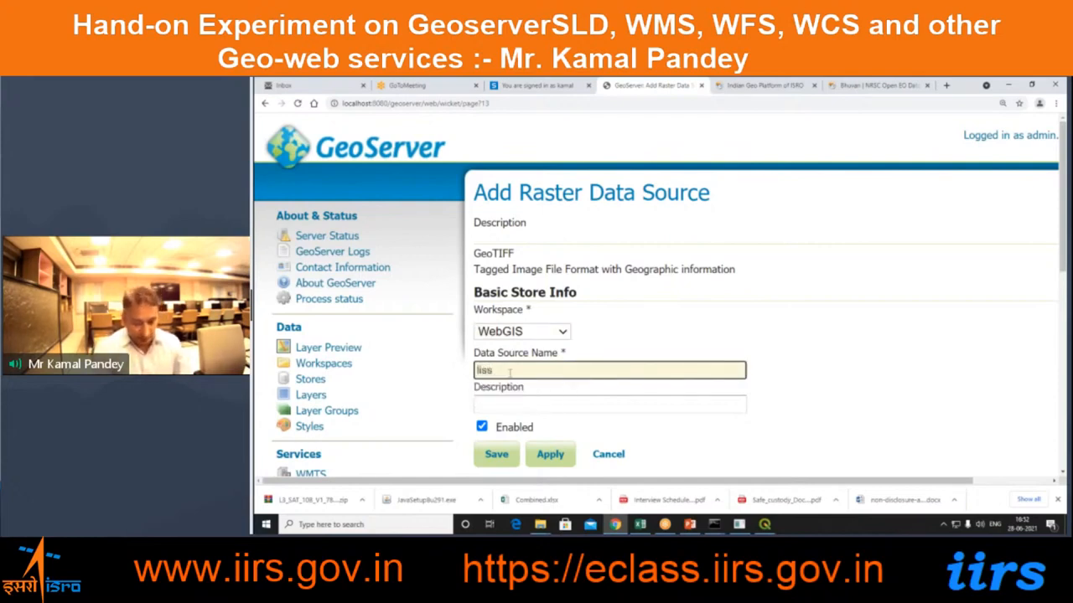
type("_")
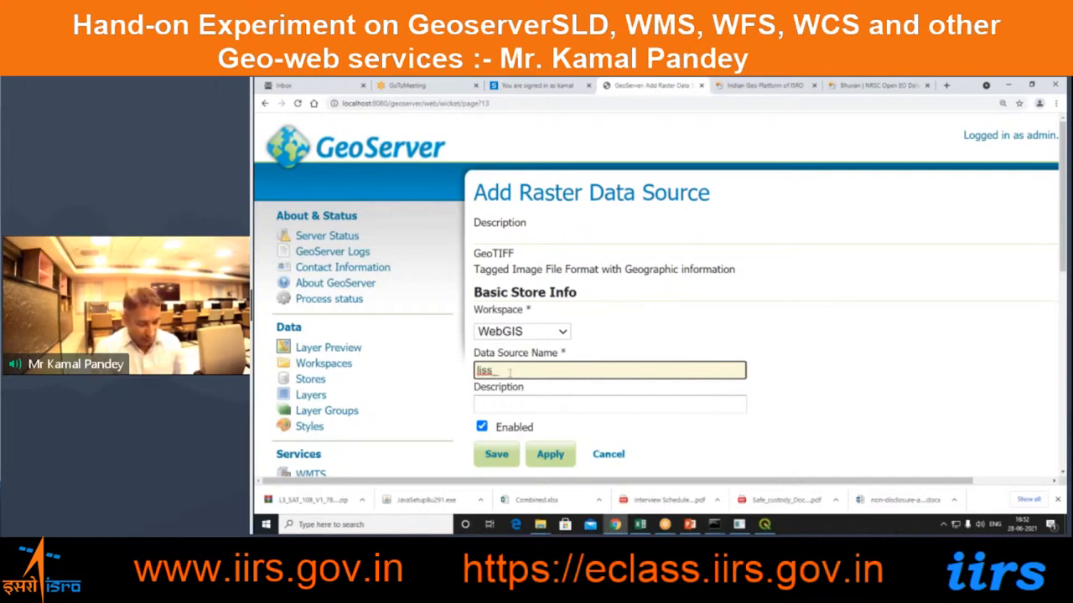
type("DDN")
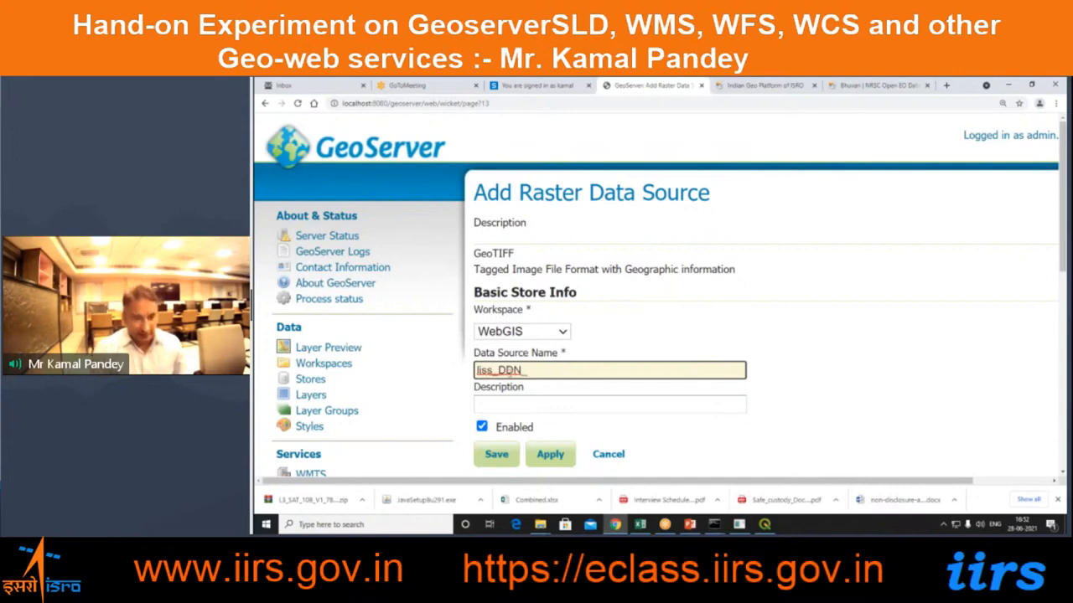
type("3")
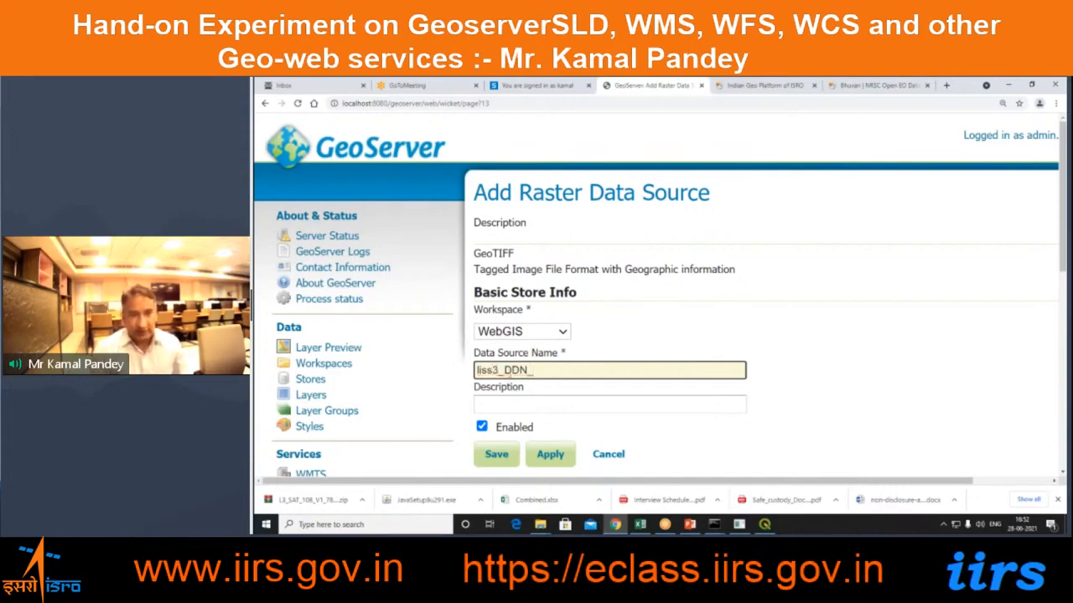
type("_DDN_Nov2018")
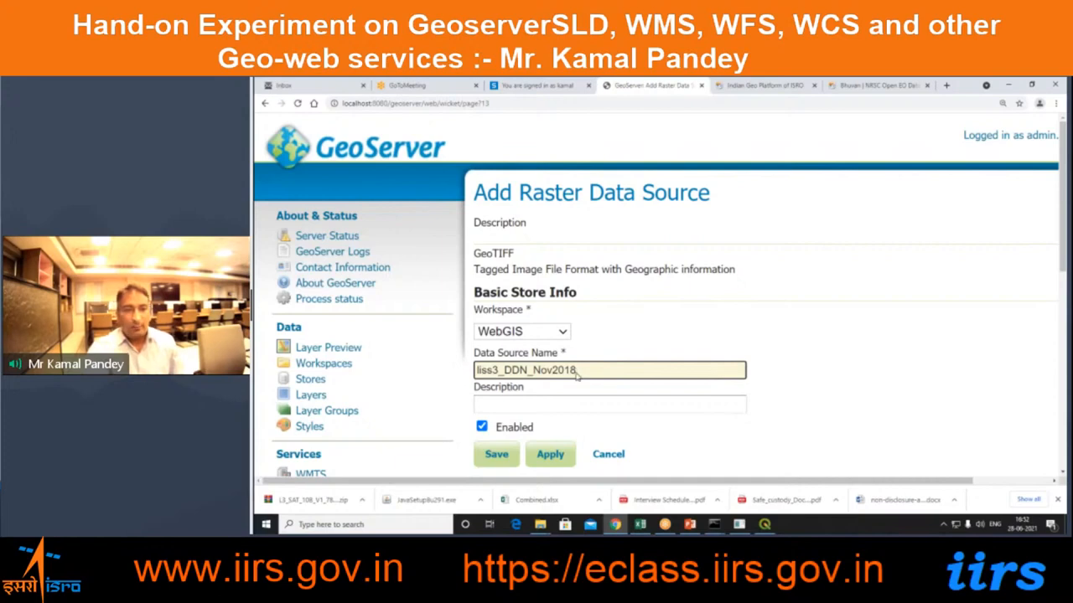
- Enter "This is a Sample LISS III Satellite Data" as the data source's description
left_click(558, 408)
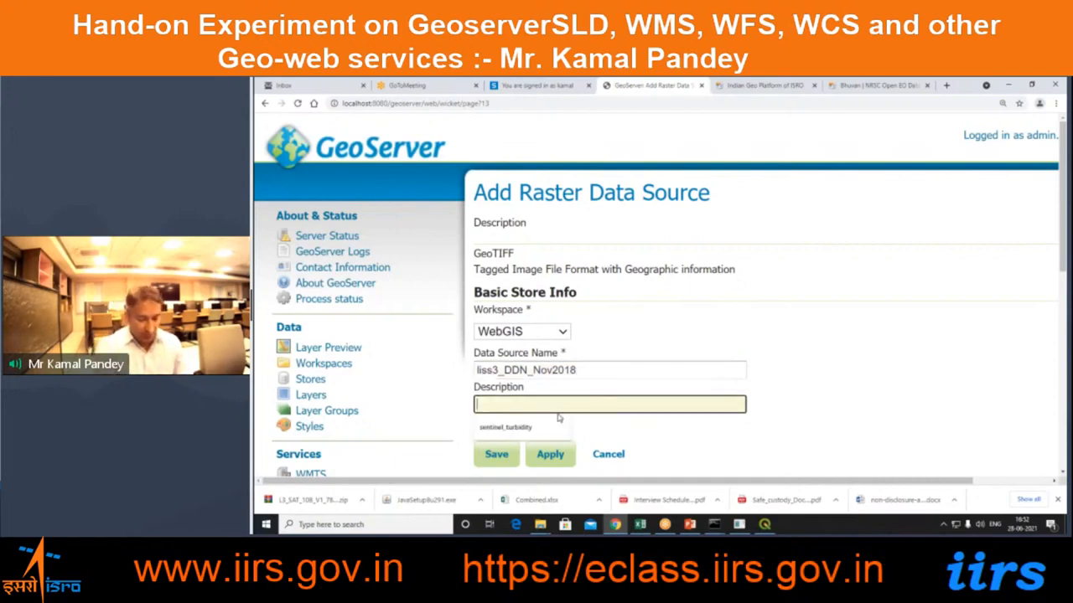
type("This is a S")
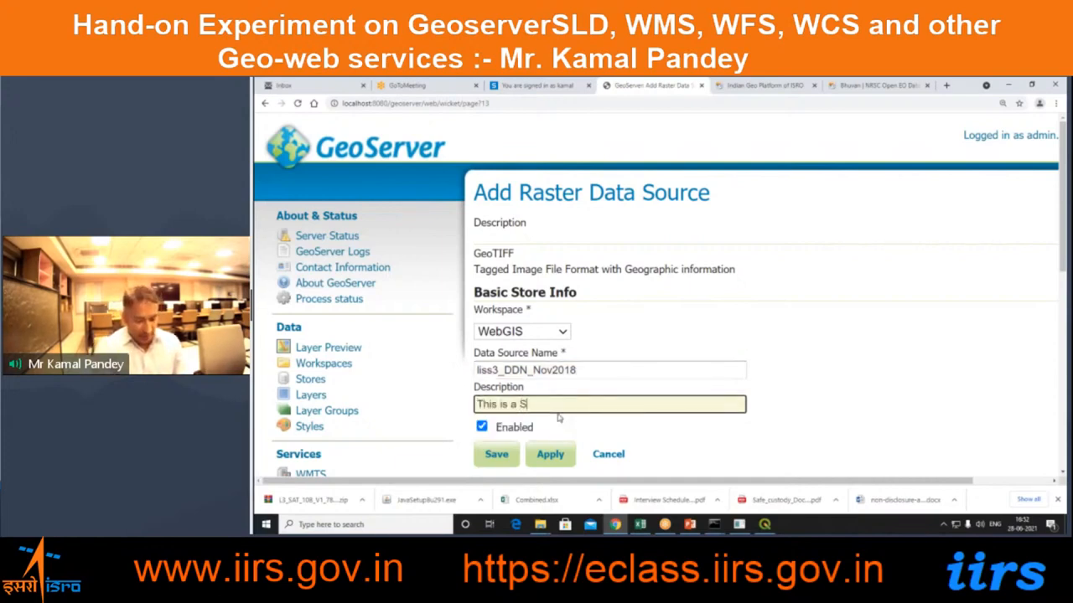
type("ample LISS II")
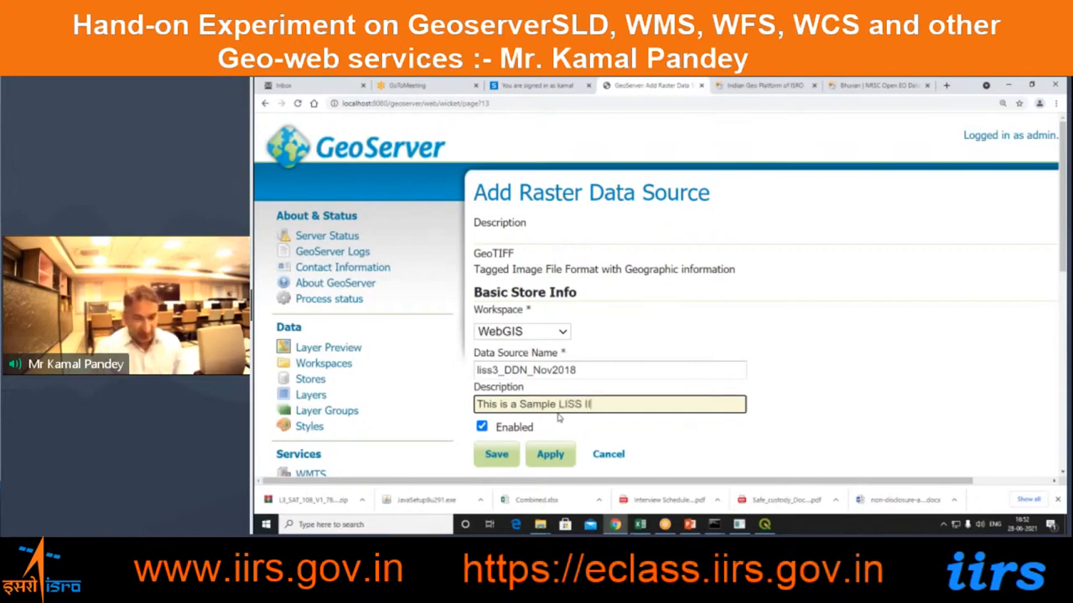
type("I Satellite ")
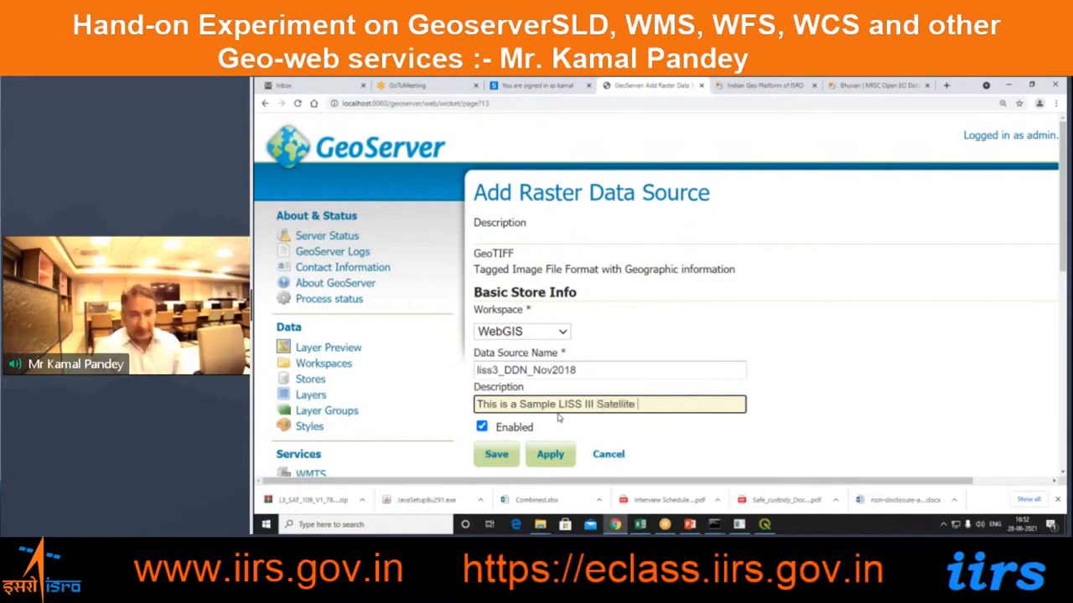
type("Da")
key("BackSpace")
key("BackSpace")
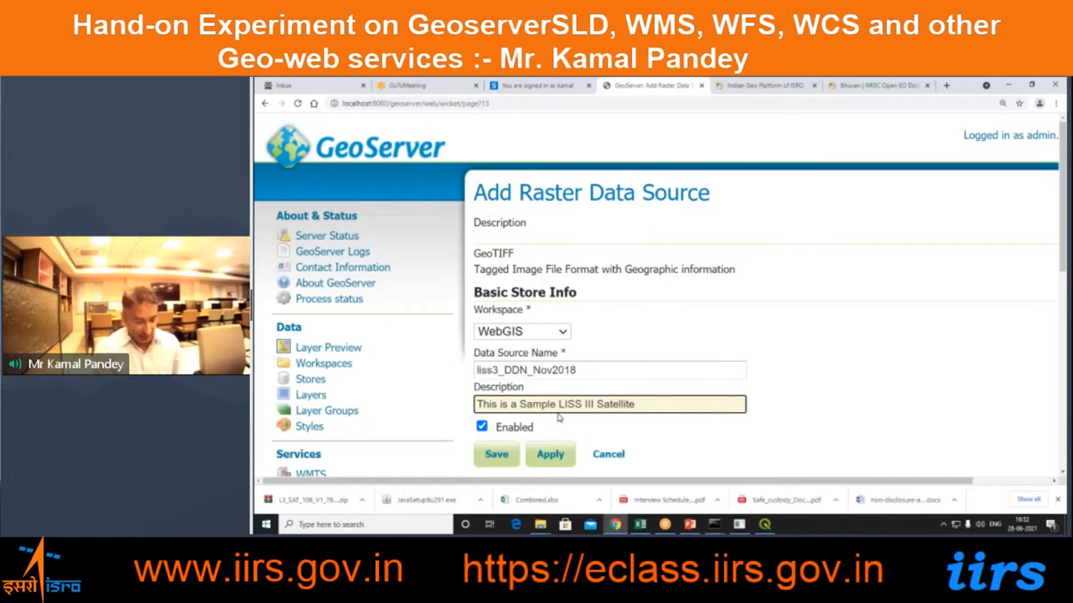
type("D")
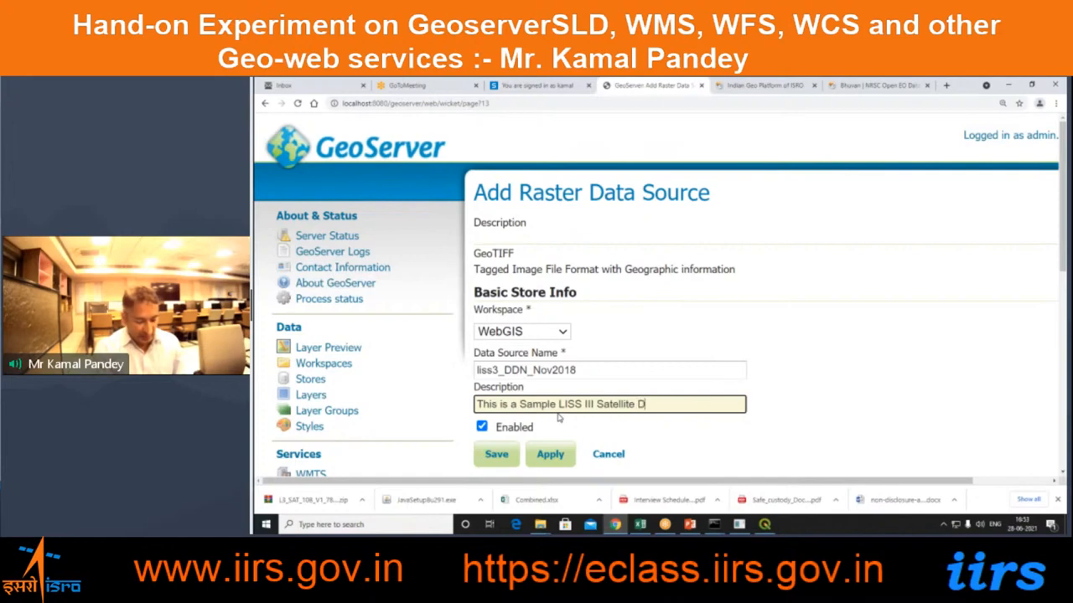
type("ata")
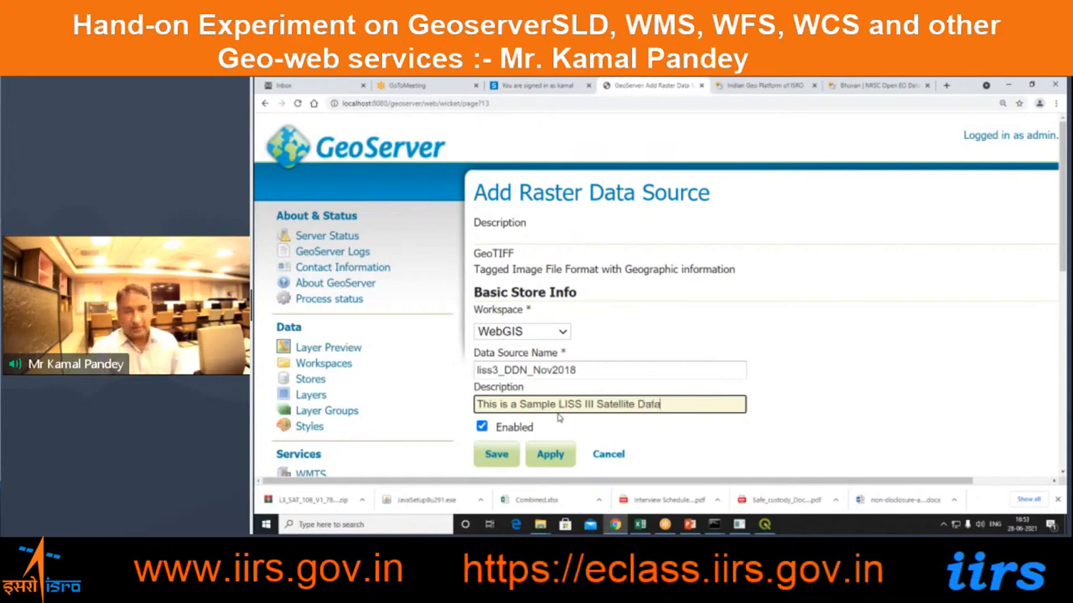
- Set the store's connection URL to liss3_Dehradun_Nov2018_FCC.tif from the kp/Data folder on drive D: and save the store
scroll(574, 335, "down", 2)
scroll(557, 335, "down", 2)
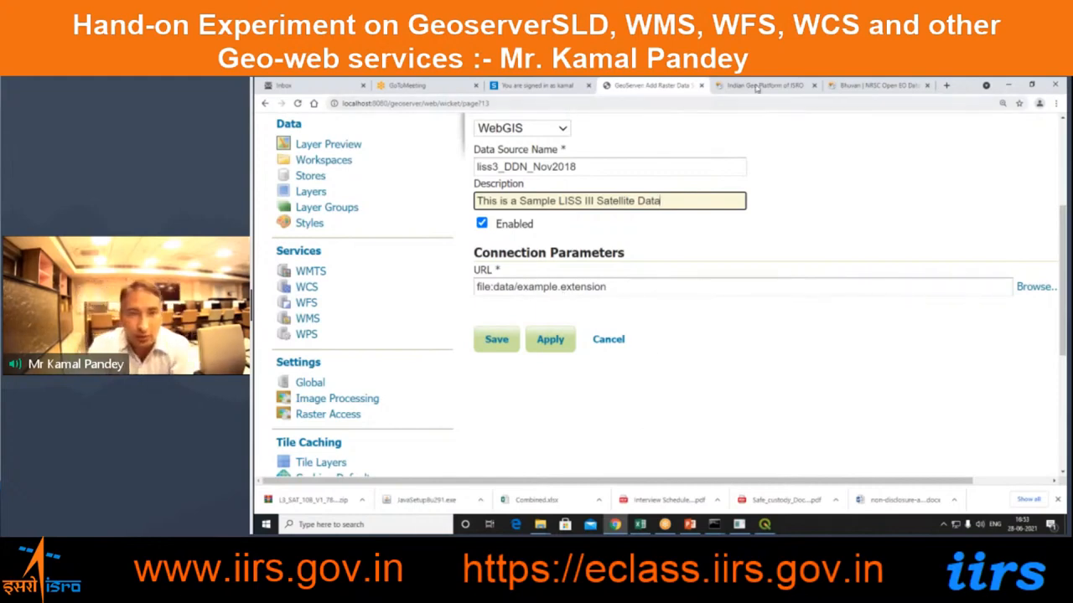
left_click(722, 87)
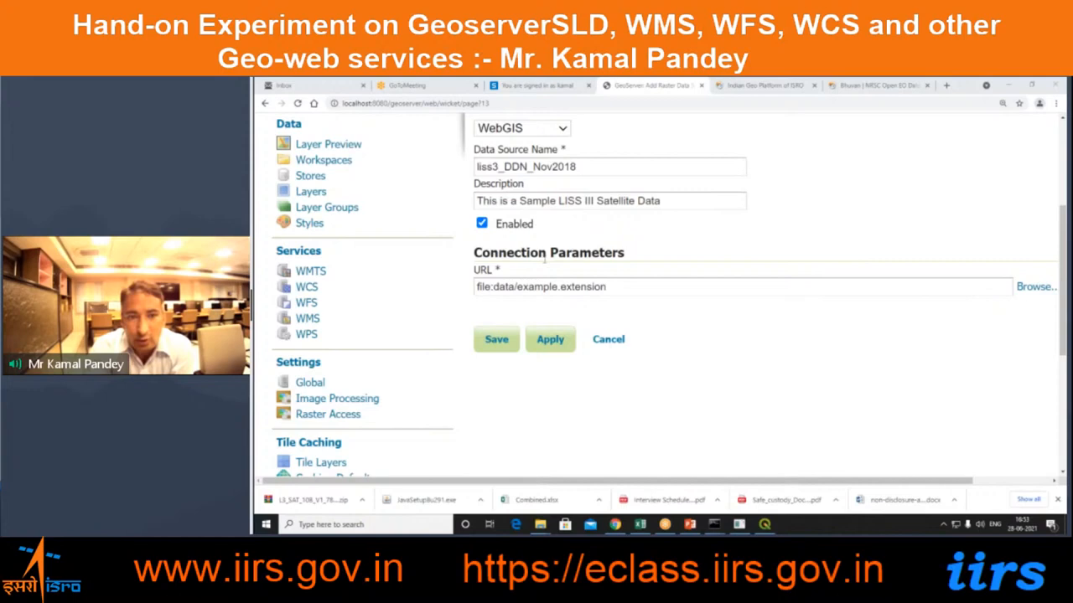
left_click(1038, 288)
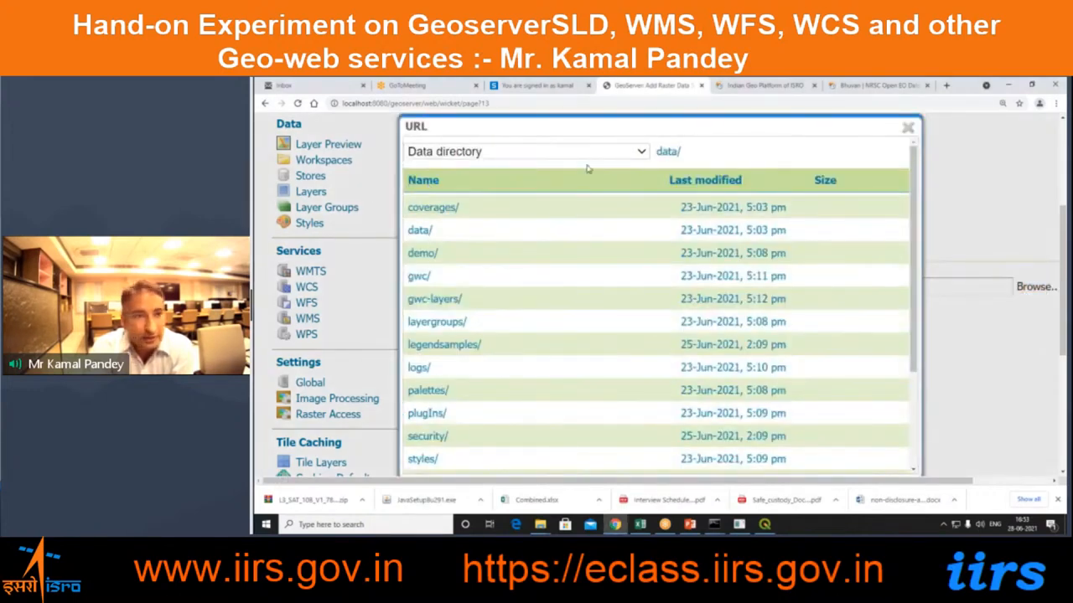
left_click(641, 151)
left_click(474, 214)
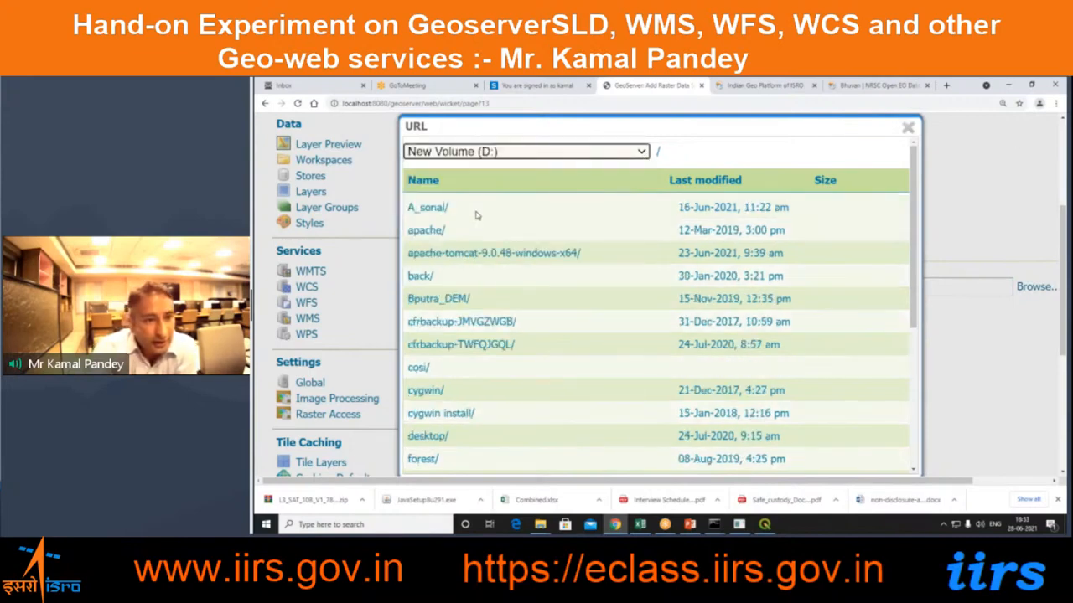
scroll(436, 424, "down", 10)
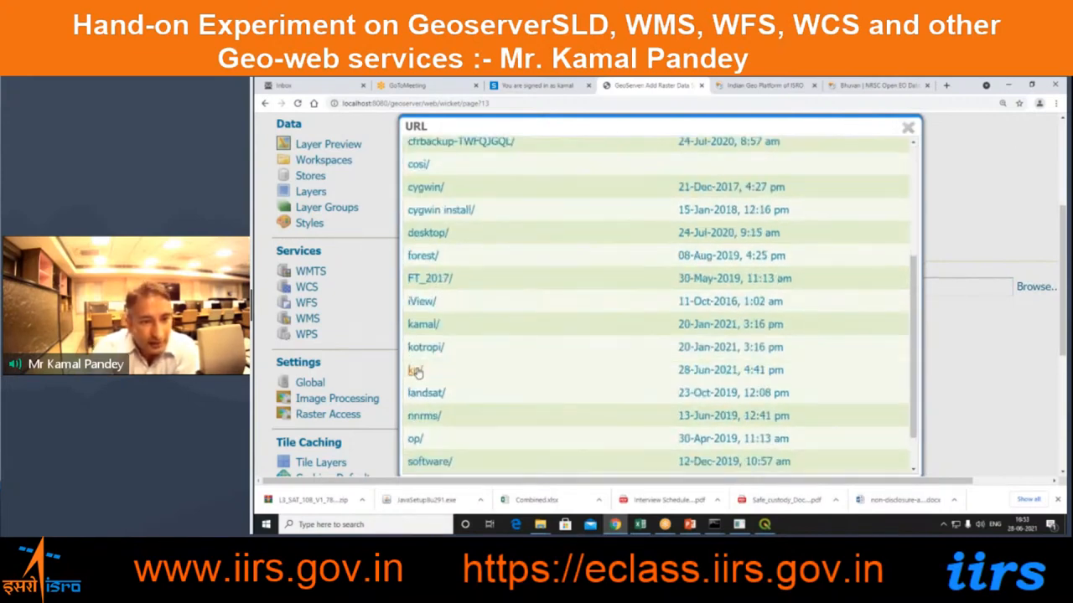
left_click(419, 228)
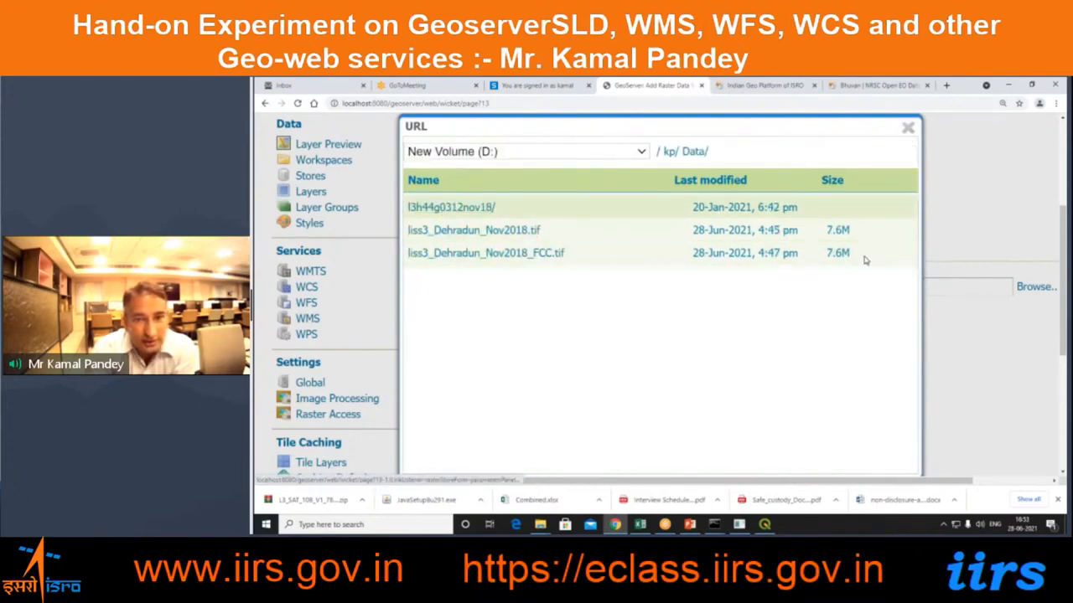
left_click(474, 254)
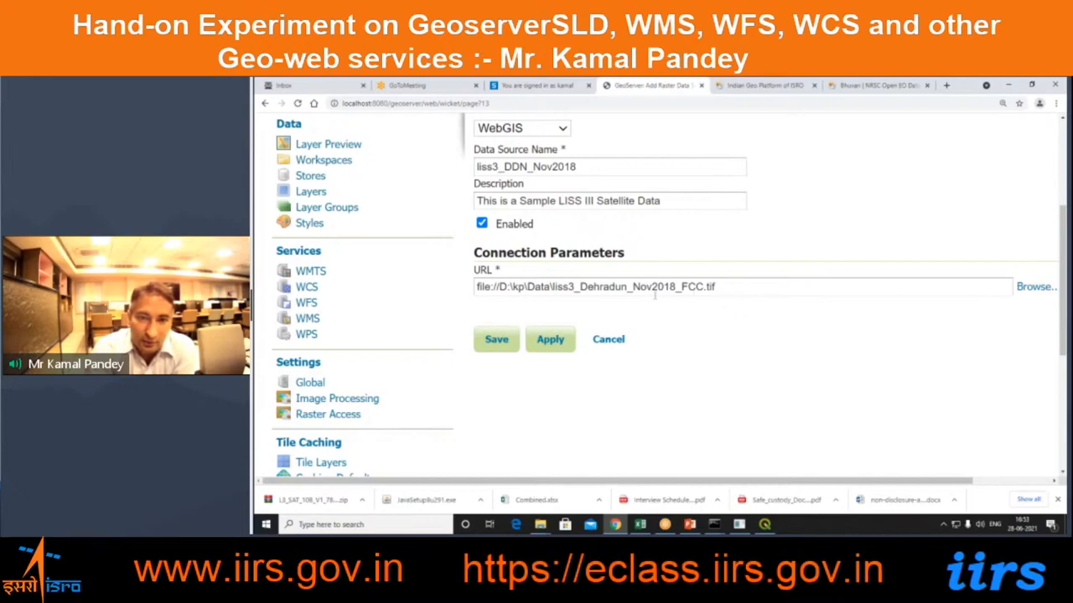
left_click(496, 340)
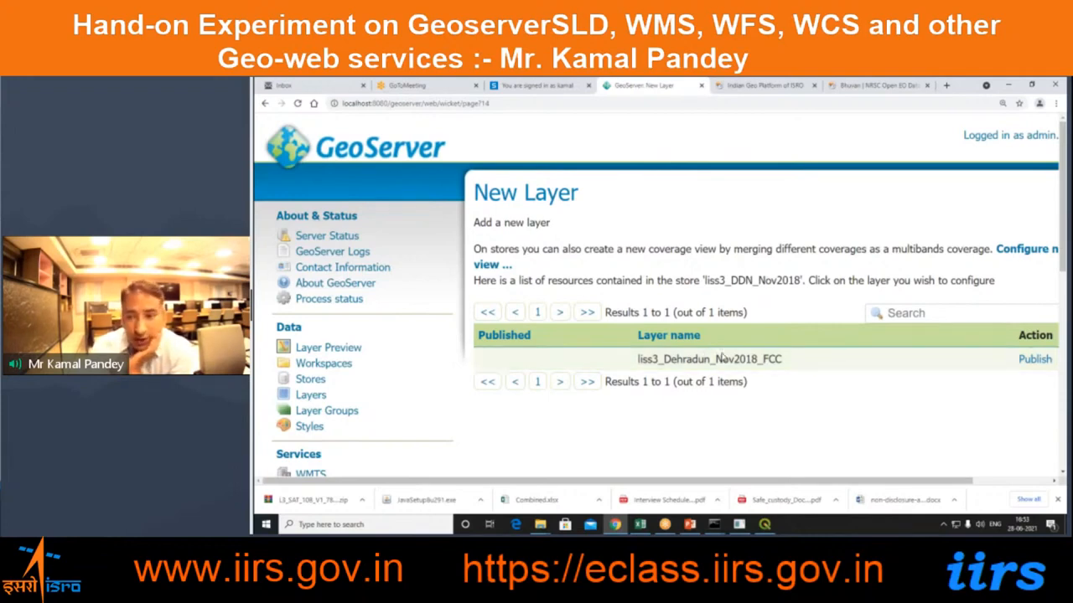
- Start publishing the liss3_Dehradun_Nov2018_FCC layer and enter "This is a Sample Satellite Data" as its abstract
left_click(1028, 360)
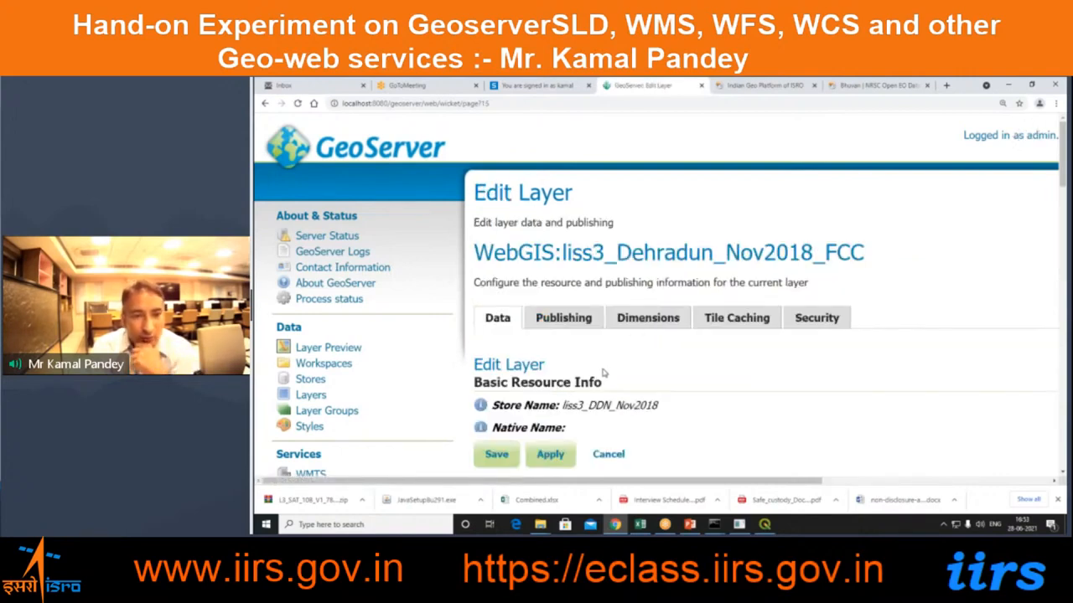
scroll(603, 373, "down", 2)
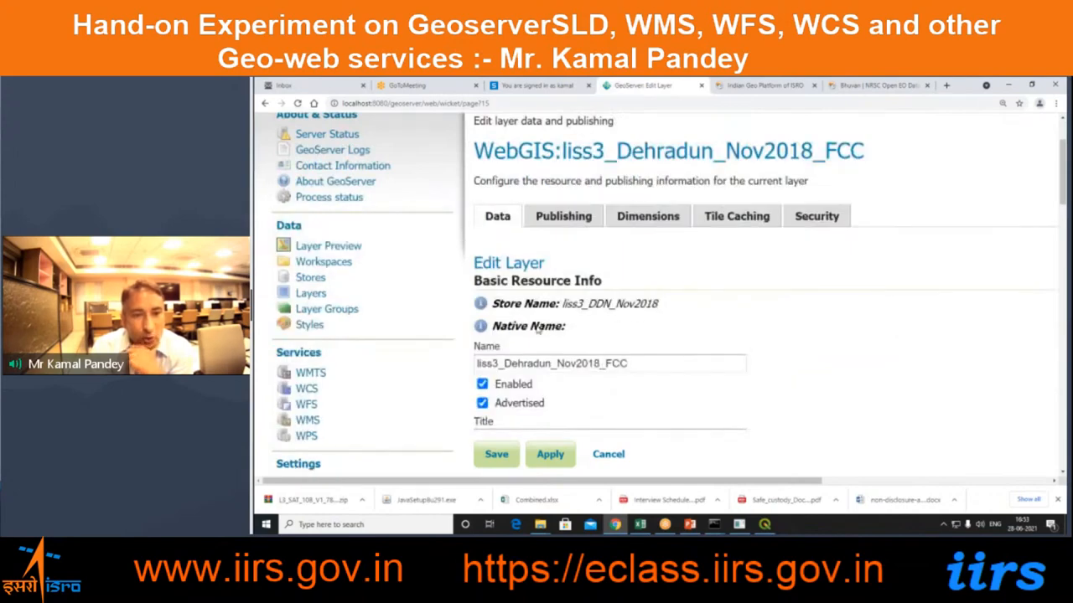
scroll(512, 304, "down", 1)
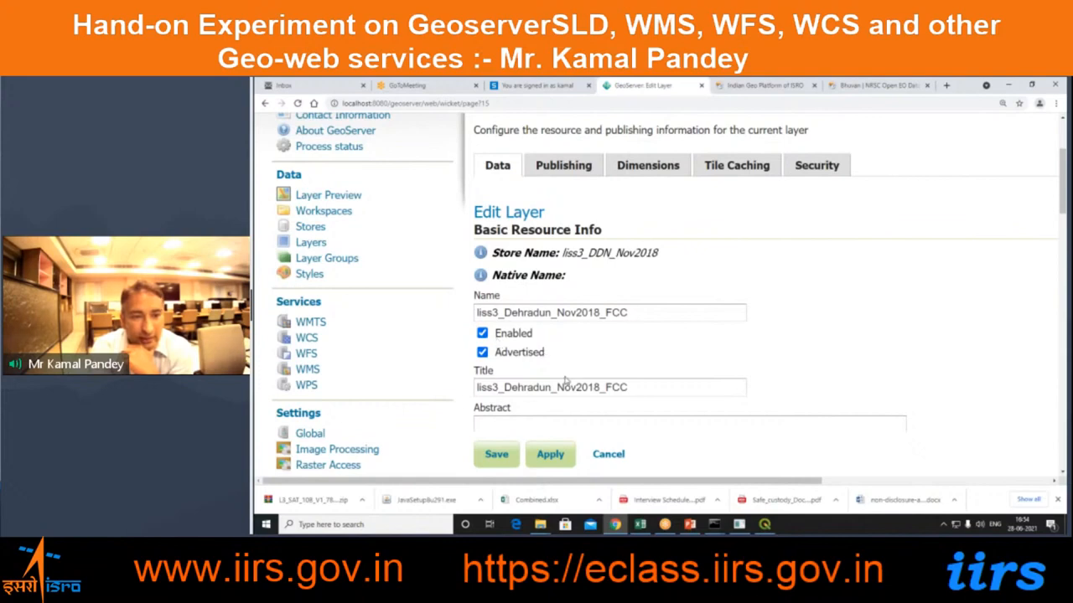
scroll(544, 344, "down", 2)
left_click(542, 332)
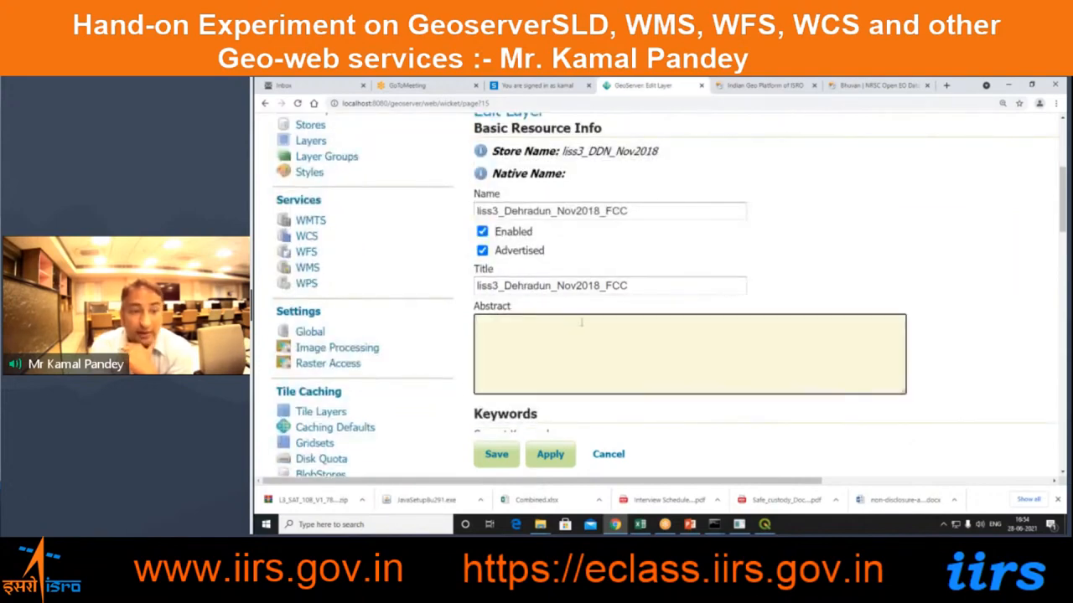
type("This ")
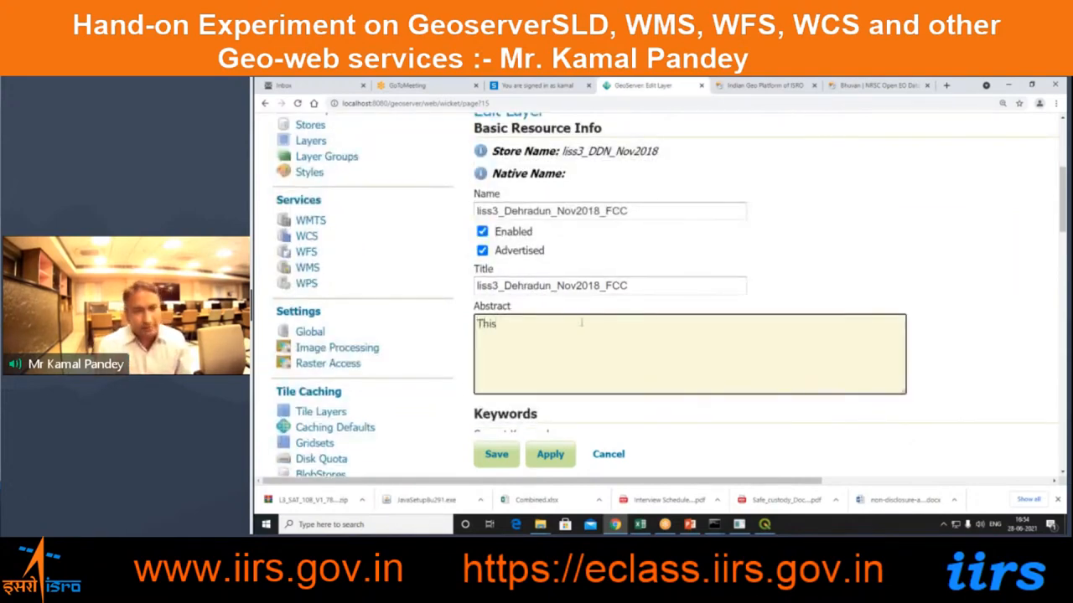
type("is aSampler")
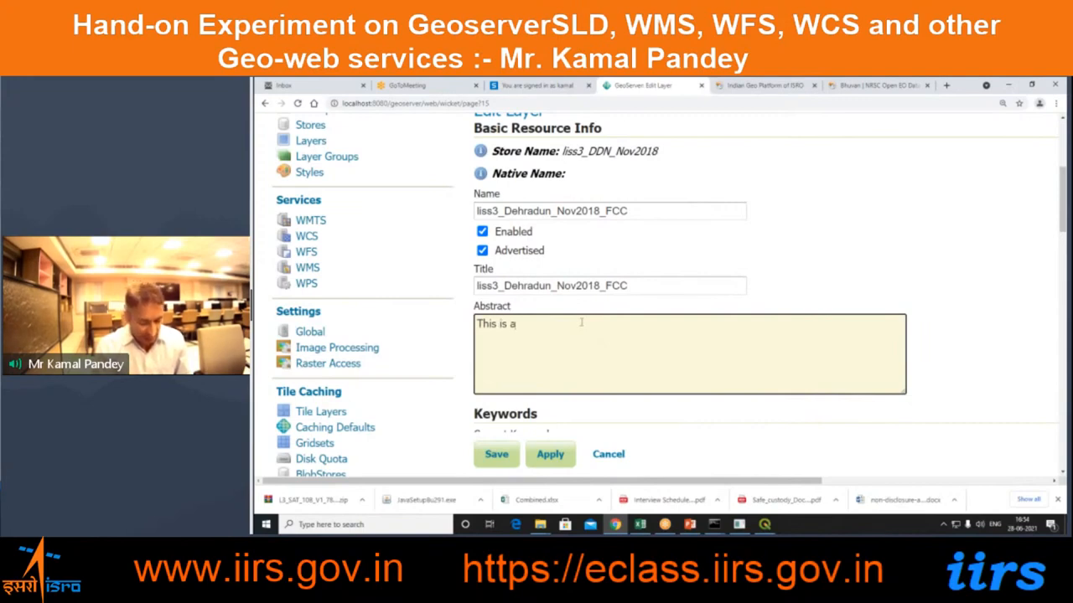
key("BackSpace")
key("BackSpace")
key("BackSpace")
key("BackSpace")
key("BackSpace")
key("BackSpace")
key("BackSpace")
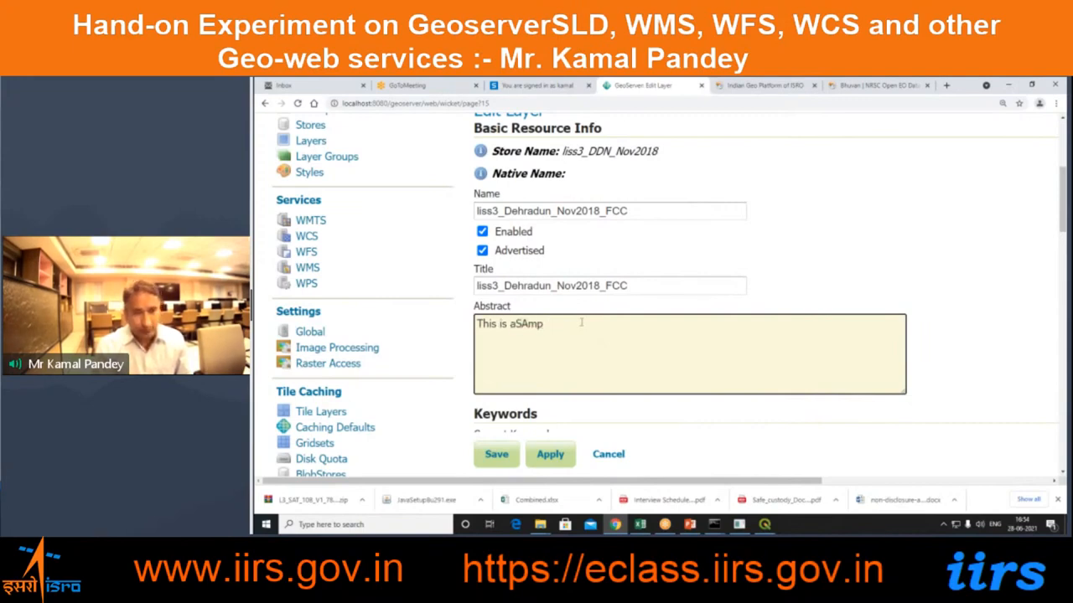
type("Sample")
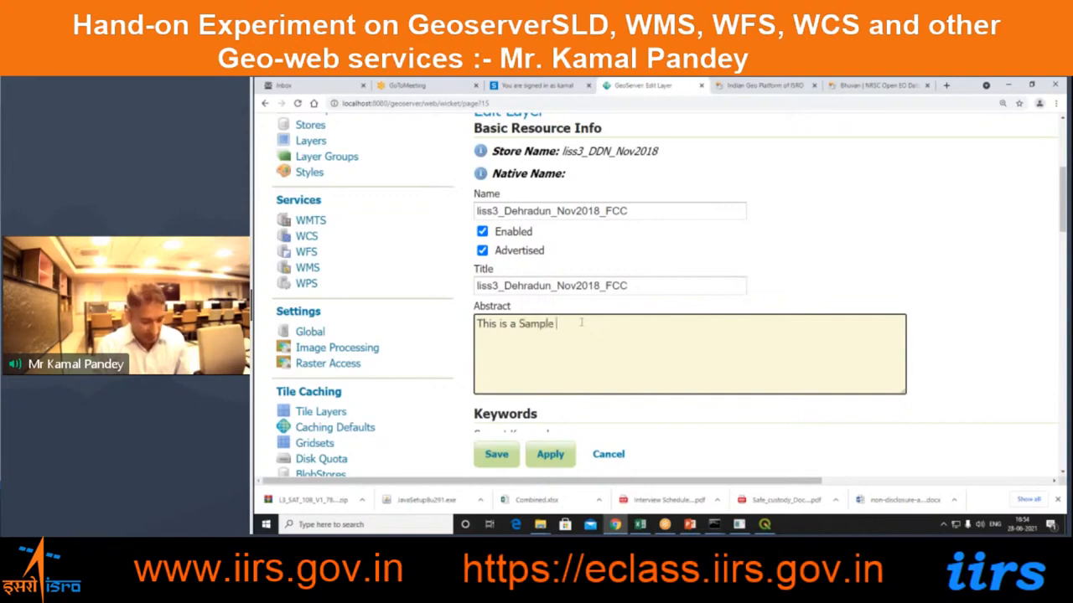
type(" Satel")
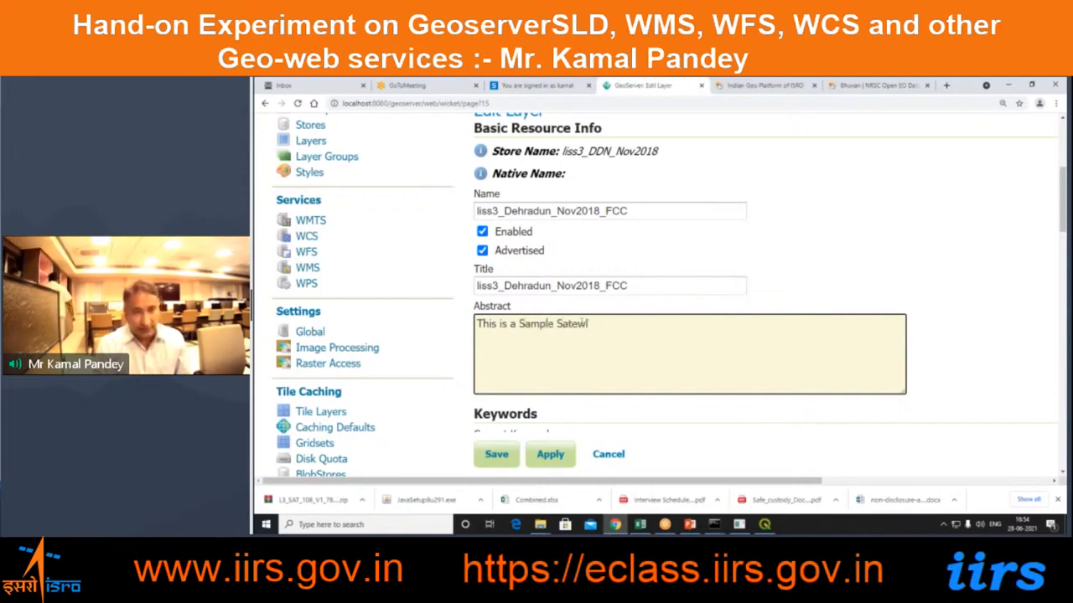
key("BackSpace")
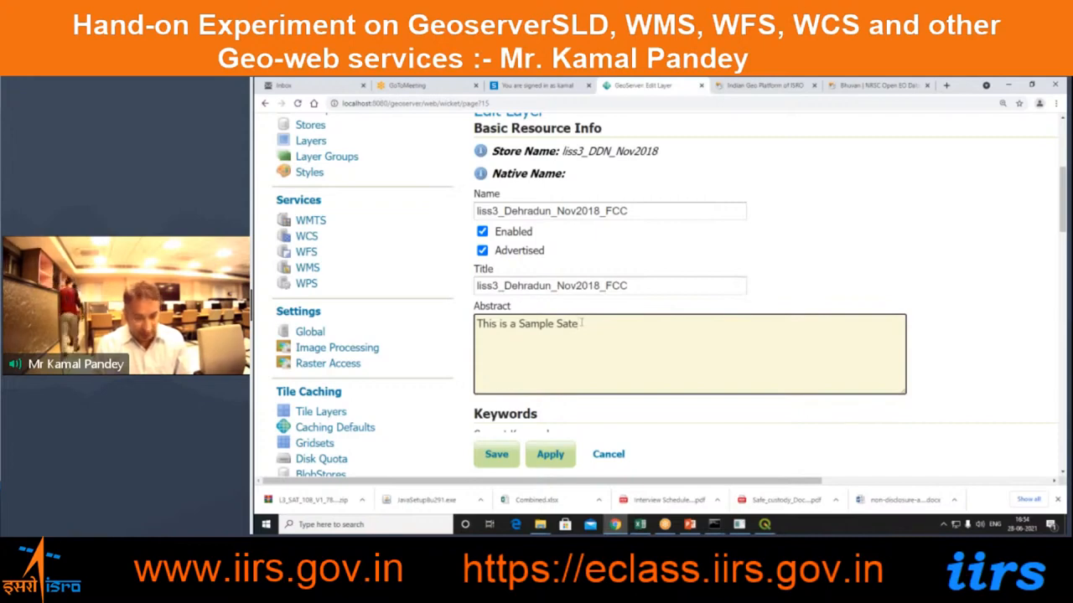
type("llite Data")
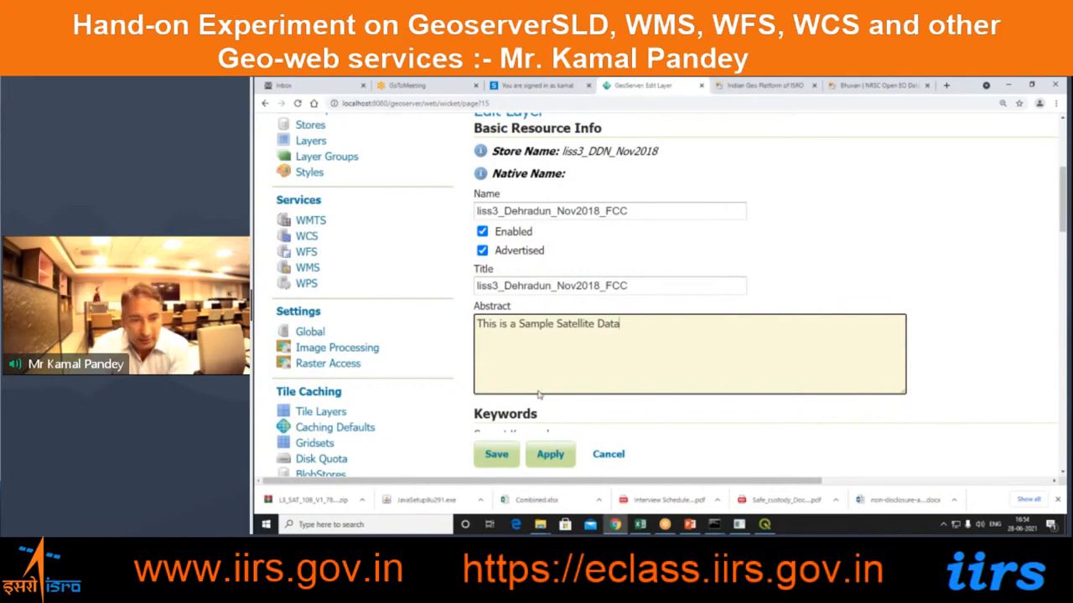
- Enter "LISS III" as a new keyword for the layer
scroll(538, 394, "down", 1)
scroll(553, 327, "down", 2)
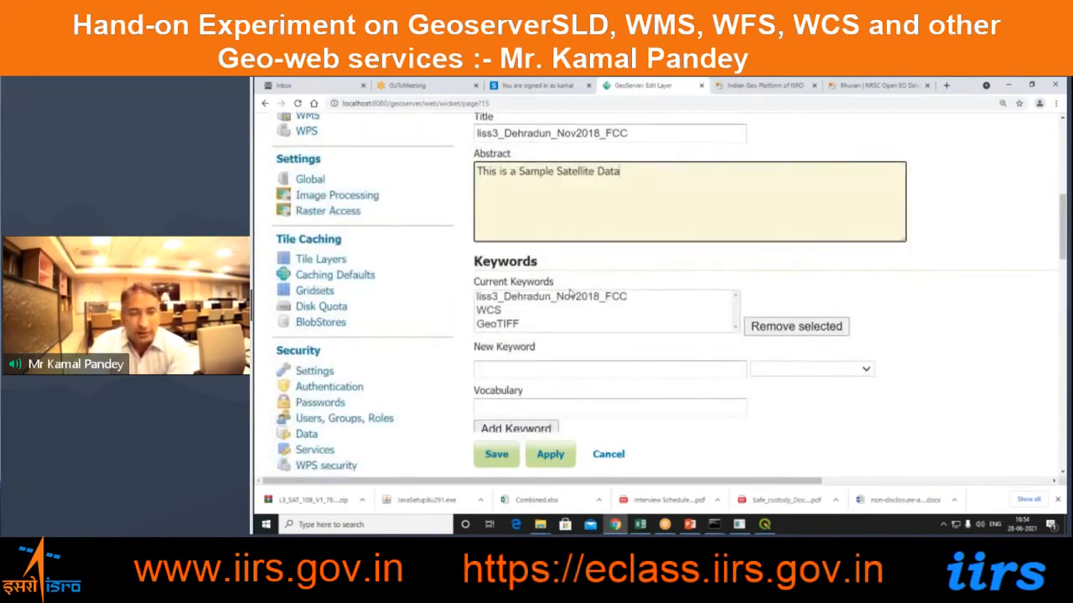
scroll(553, 331, "down", 1)
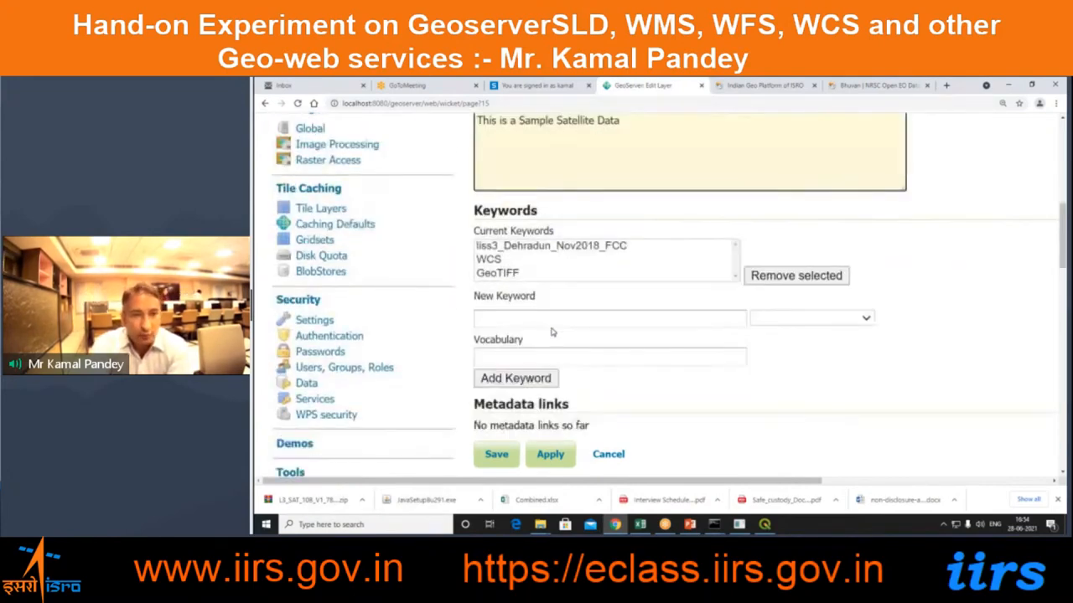
scroll(552, 333, "down", 1)
left_click(488, 267)
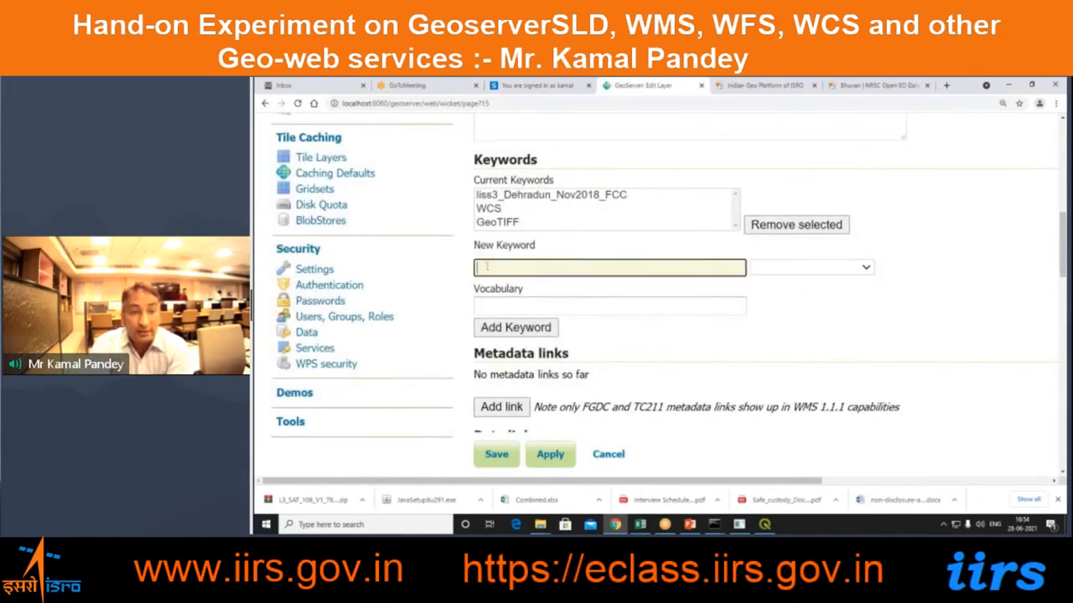
type("LISS III")
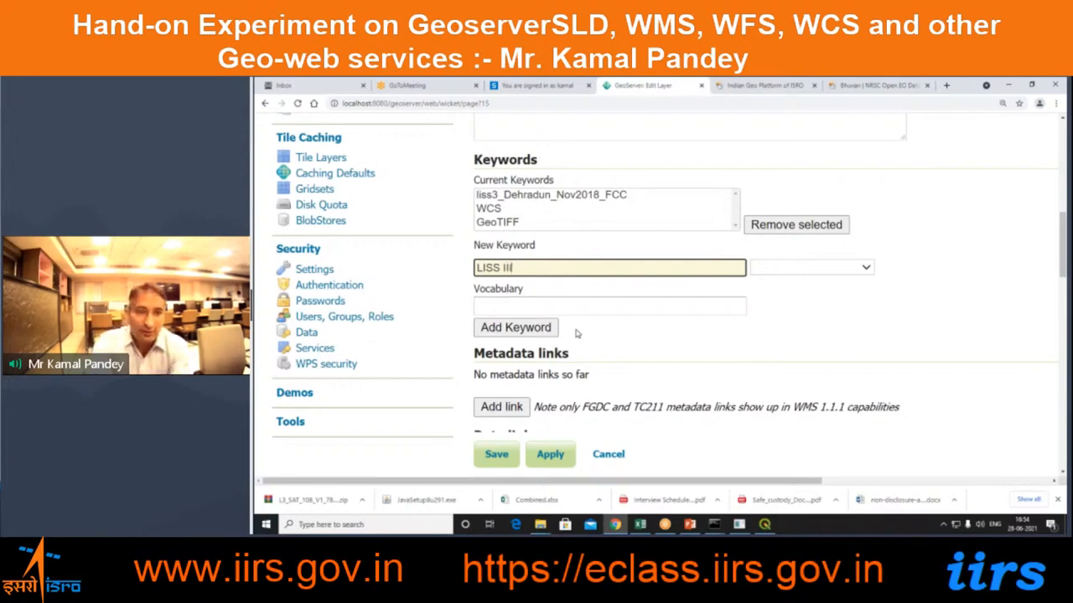
- Compute the native bounding box from the data and the lat/lon box from native bounds, and save the layer
scroll(578, 335, "down", 2)
scroll(534, 332, "down", 1)
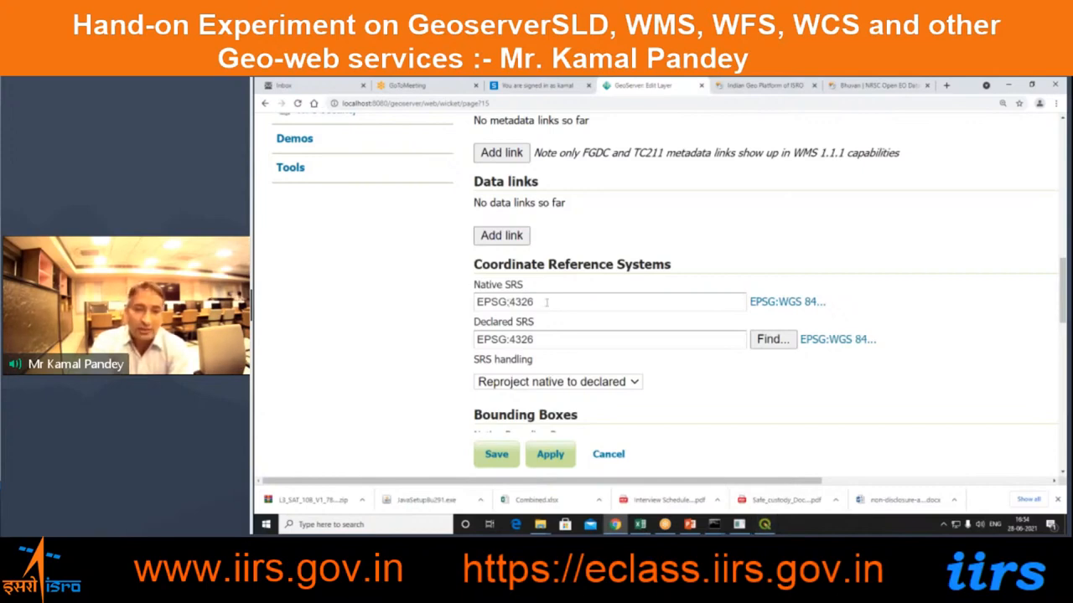
scroll(546, 302, "down", 1)
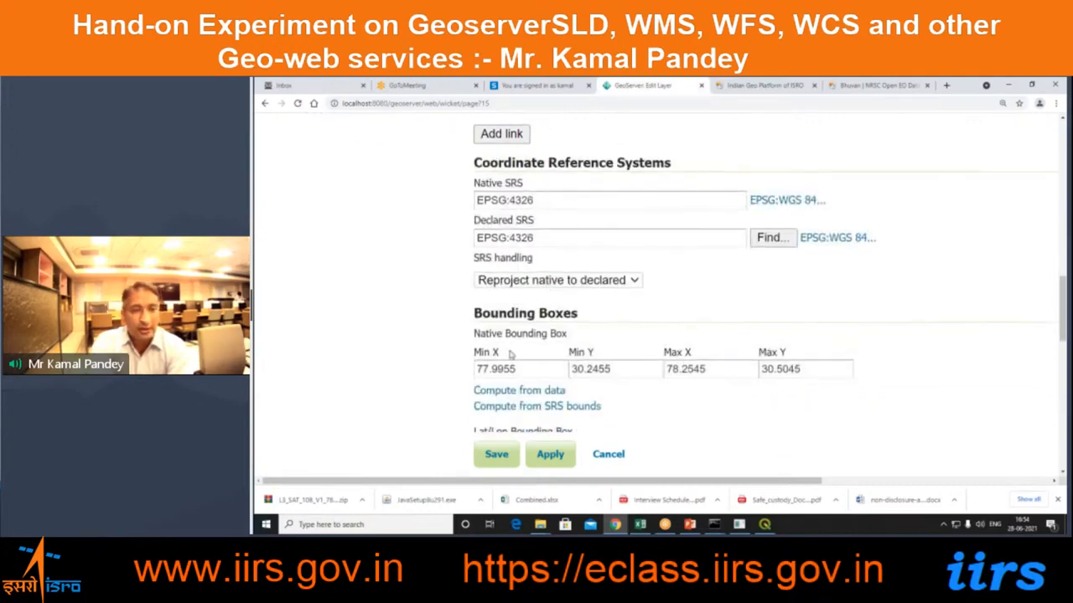
left_click(531, 393)
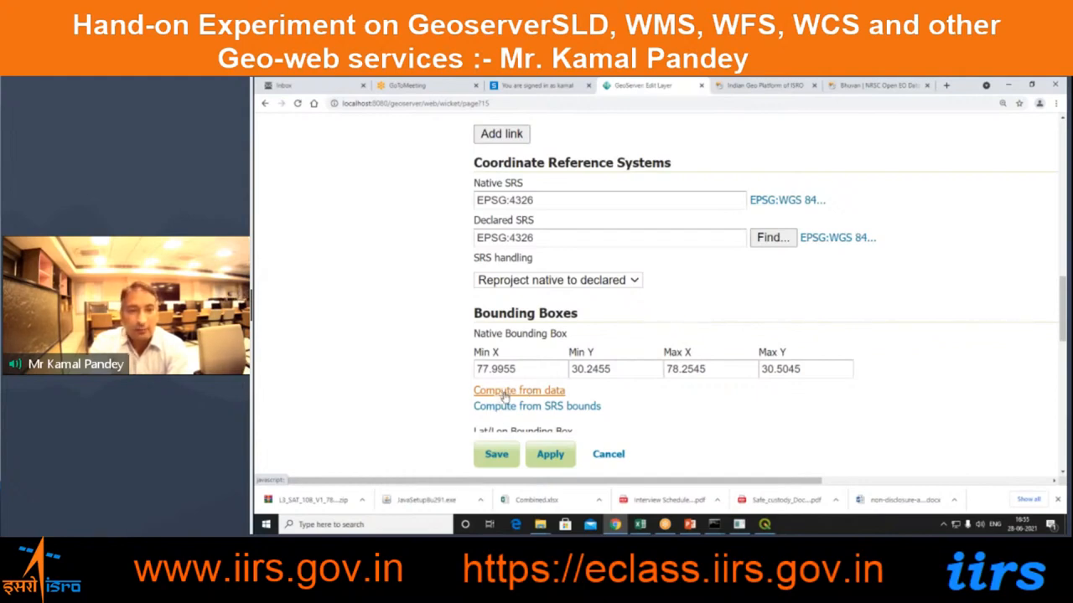
scroll(516, 377, "down", 2)
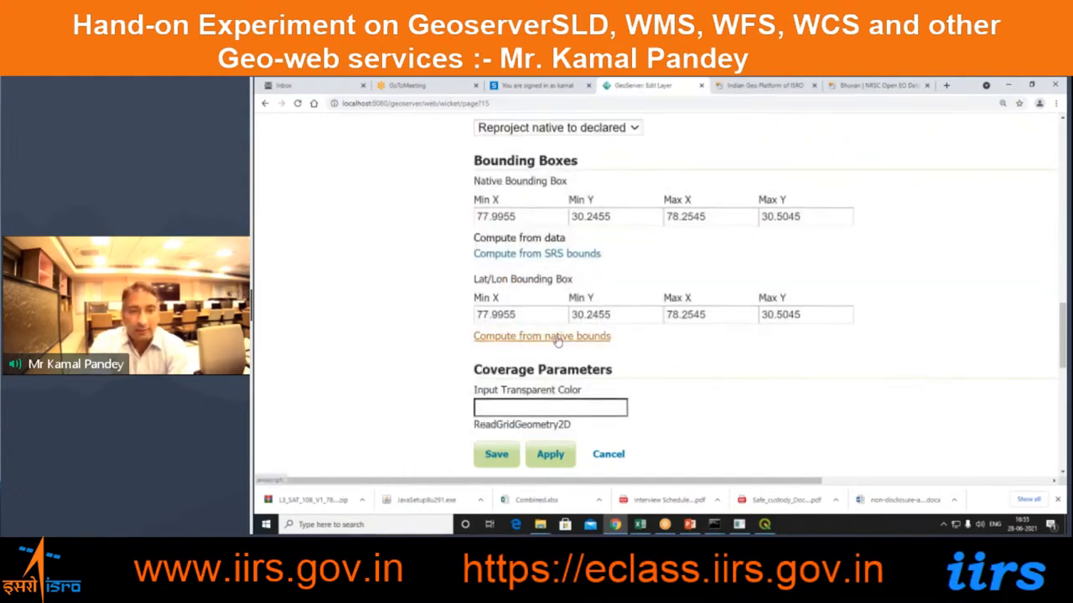
left_click(545, 337)
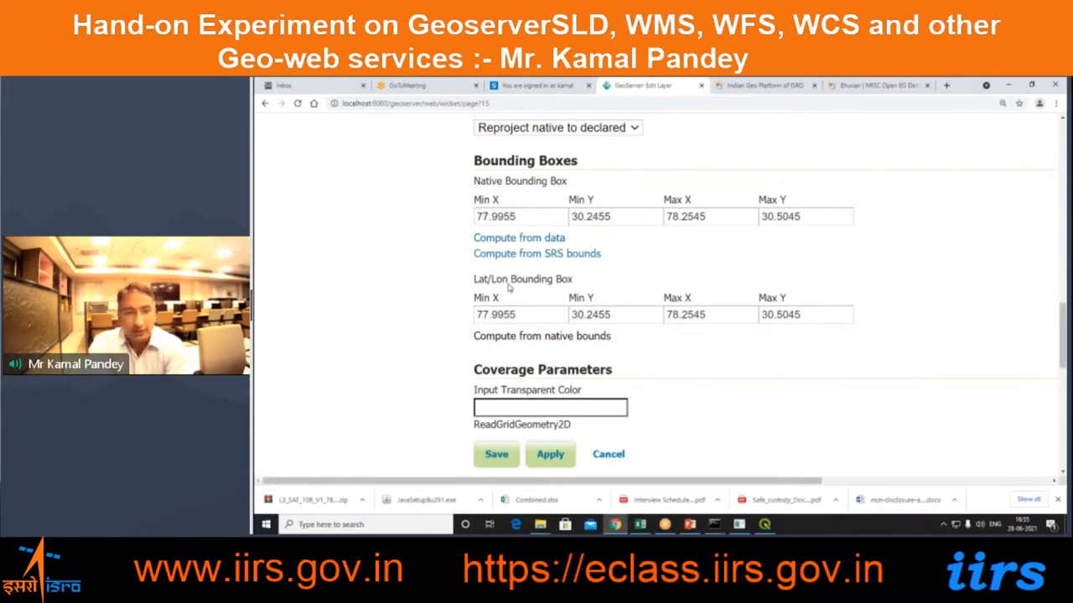
scroll(511, 289, "down", 5)
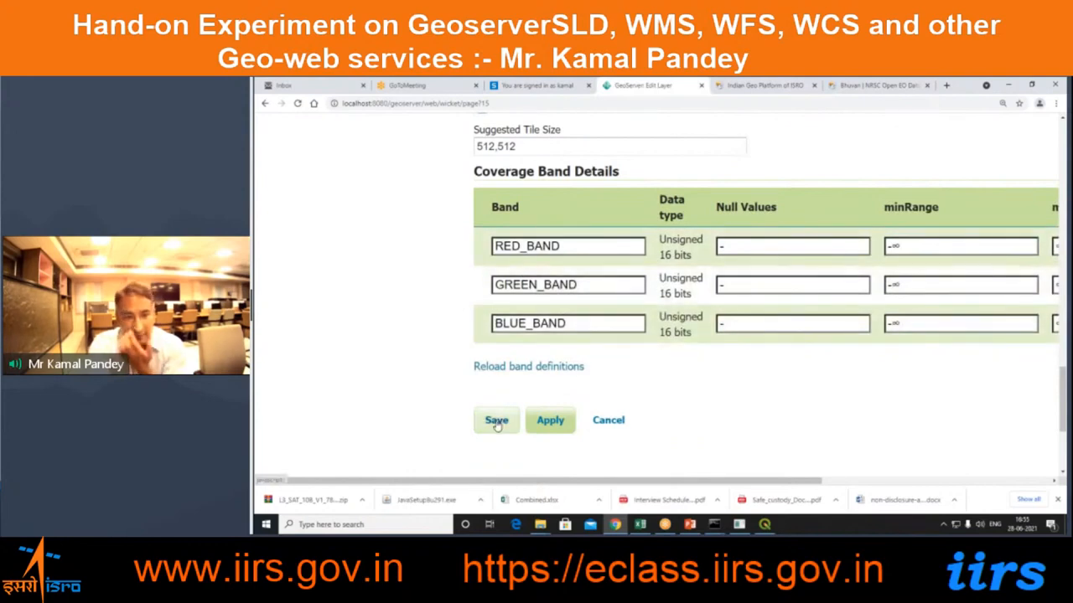
left_click(496, 421)
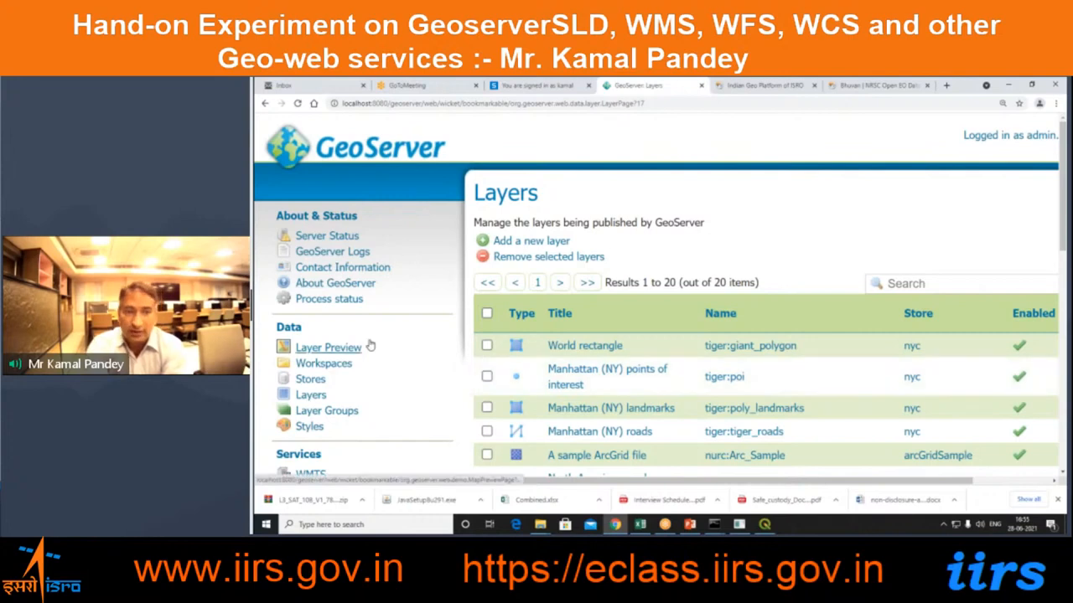
- Filter the layer previews by "WebGIS" and view liss3_Dehradun_Nov2018_FCC in OpenLayers
left_click(328, 348)
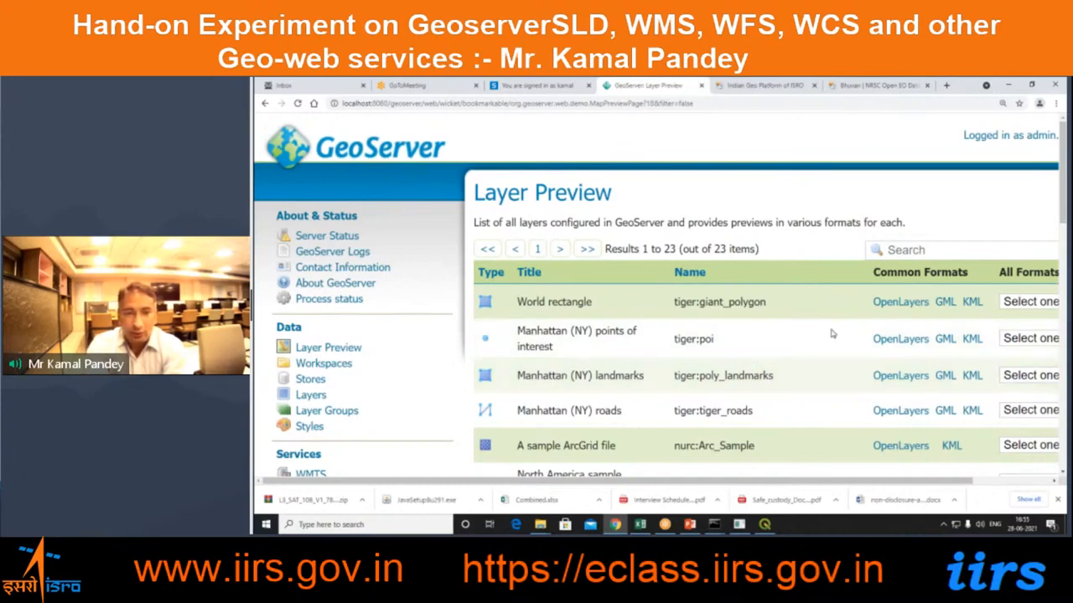
left_click(905, 249)
type("WebGIS")
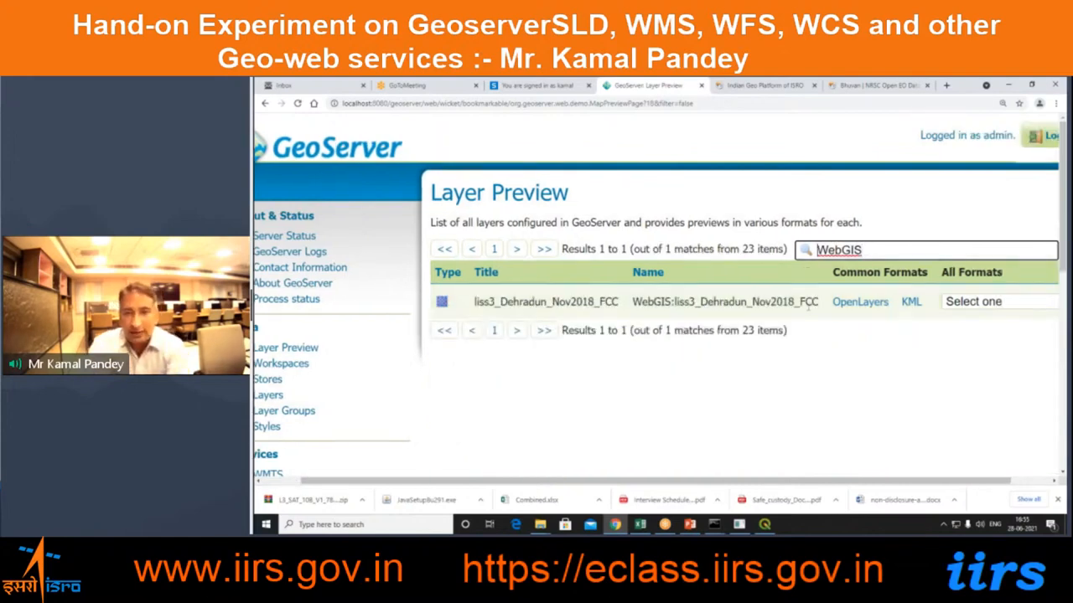
left_click(857, 305)
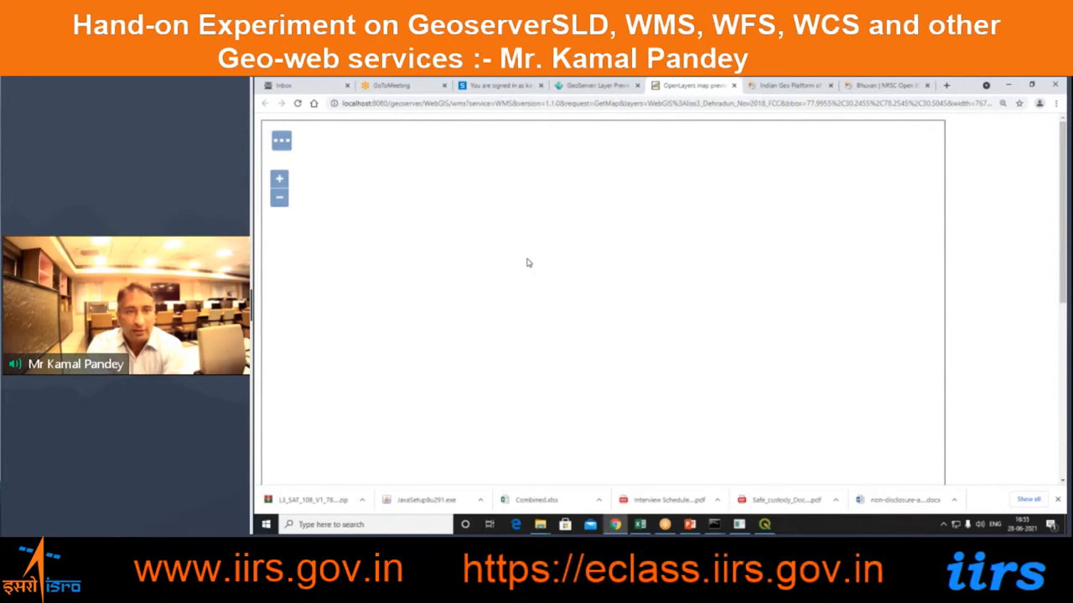
scroll(543, 356, "down", 2)
scroll(545, 368, "down", 1)
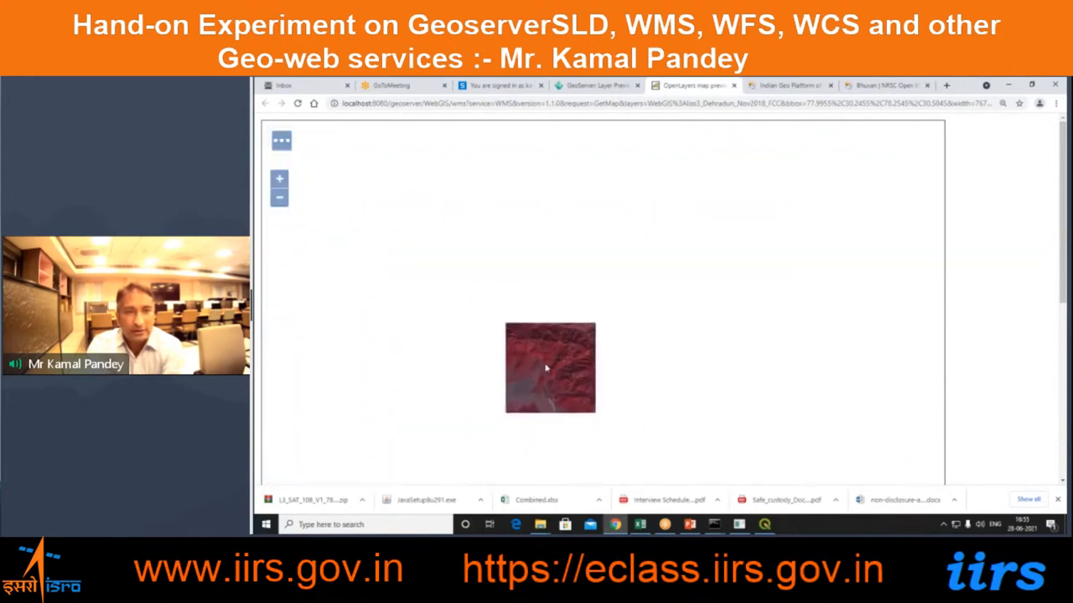
scroll(546, 369, "up", 2)
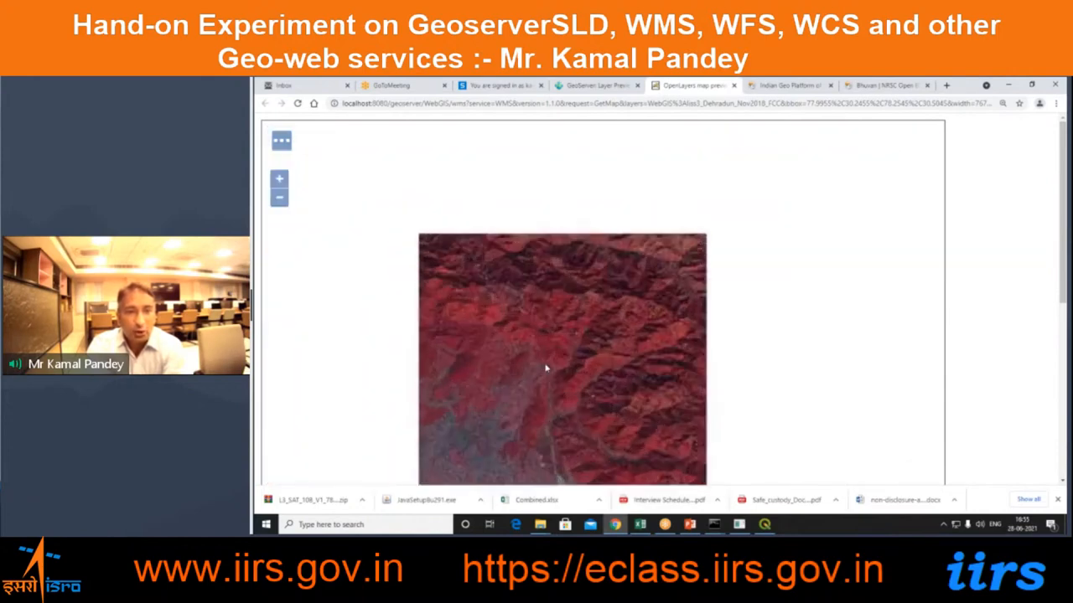
- Examine the preview's WMS request URL, picking out the base service address and the GetMap request value
left_click(359, 105)
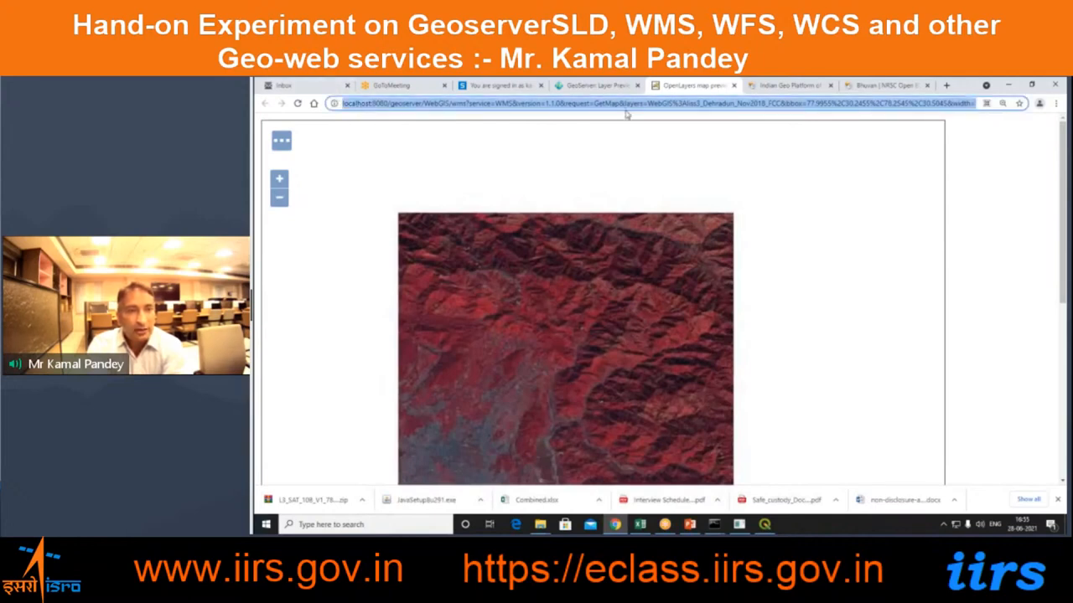
left_click(638, 94)
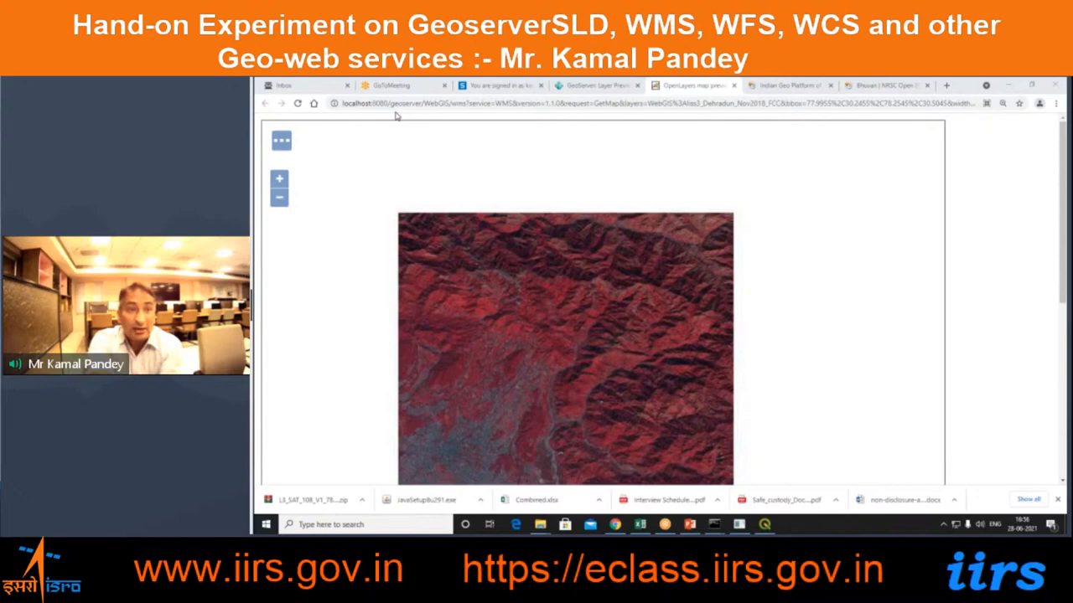
left_click(465, 101)
left_click(462, 103)
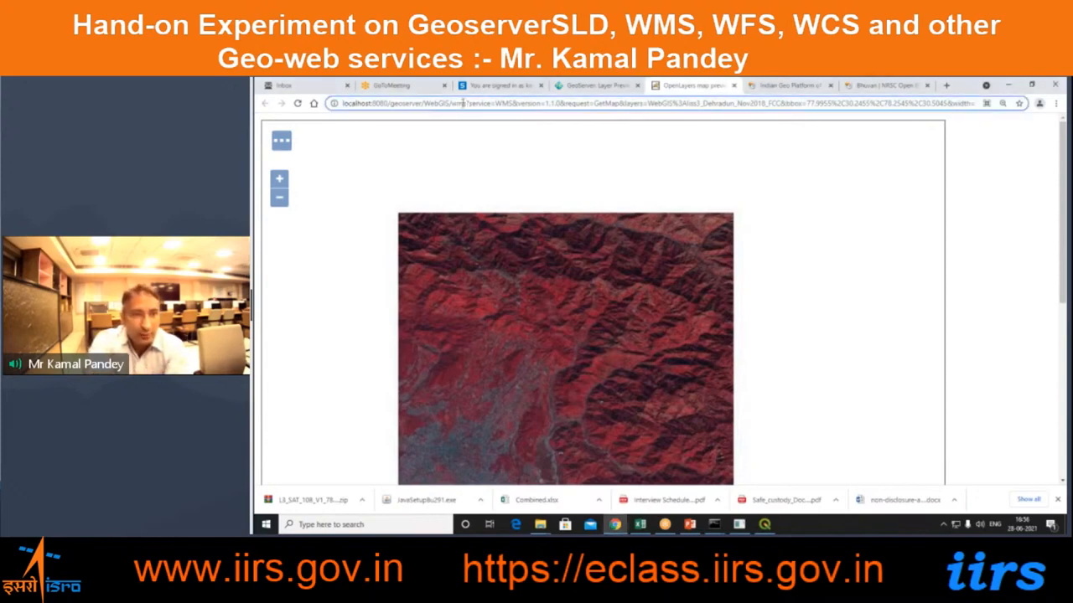
key("shift+Home")
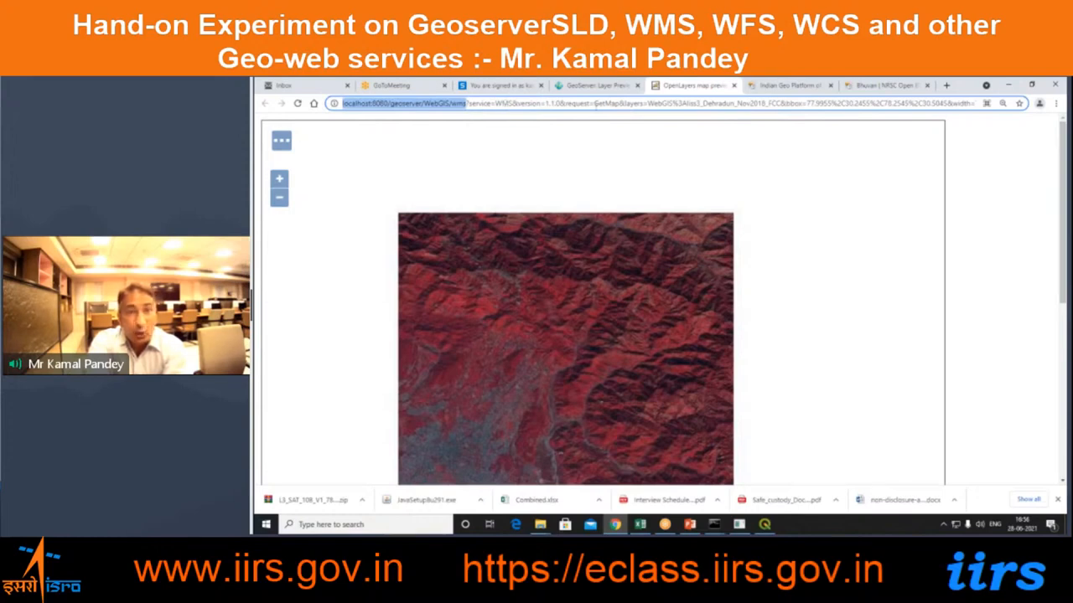
left_click_drag(595, 102, 617, 102)
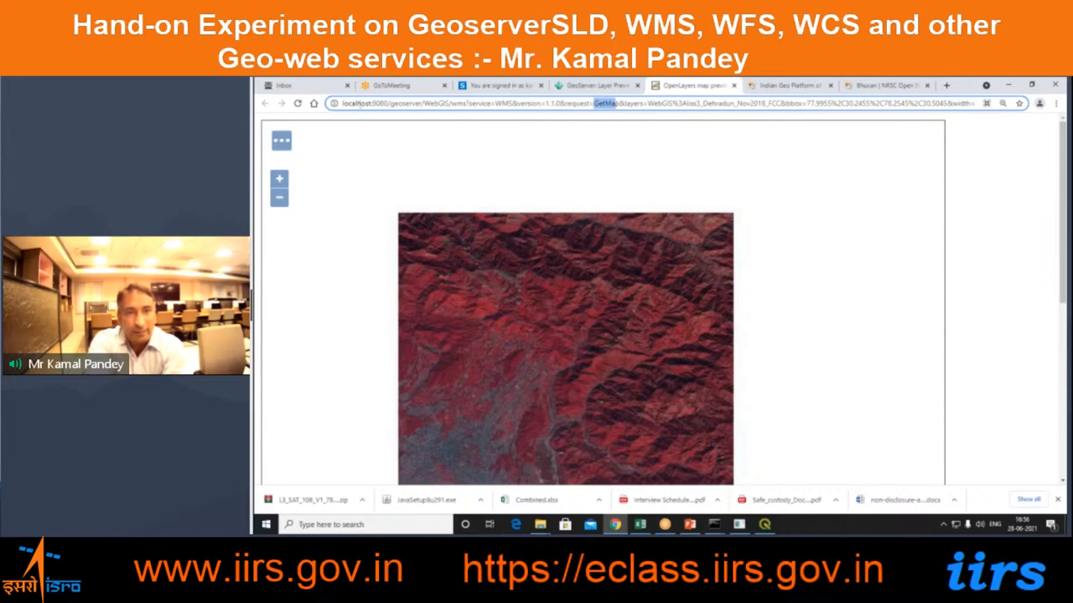
- Copy the preview's full WMS request URL into a new Notepad document
left_click_drag(343, 103, 1016, 140)
key("ctrl+c")
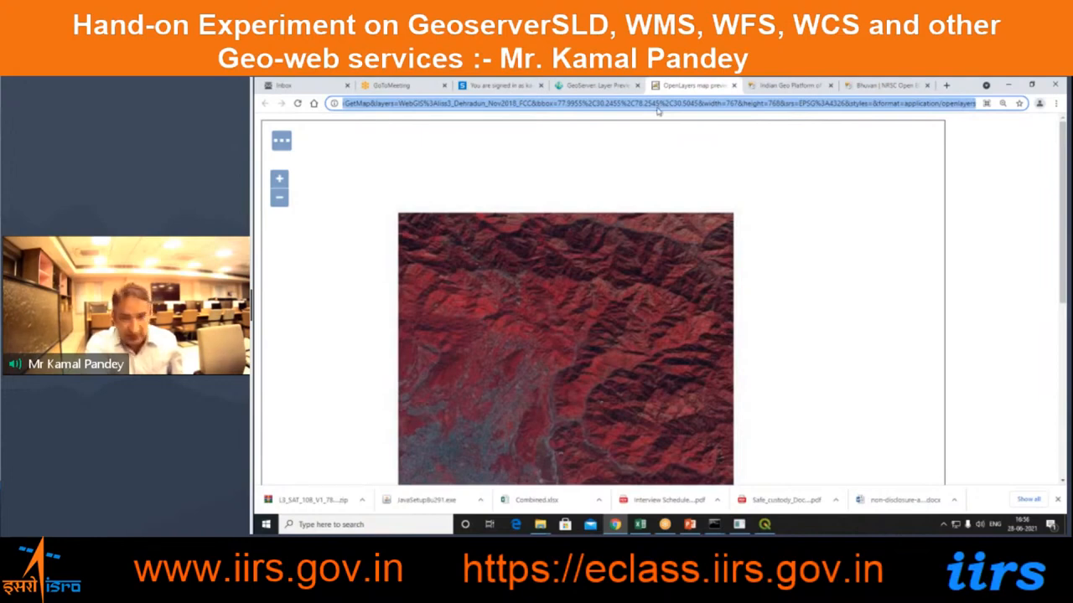
left_click(391, 525)
type("notepad")
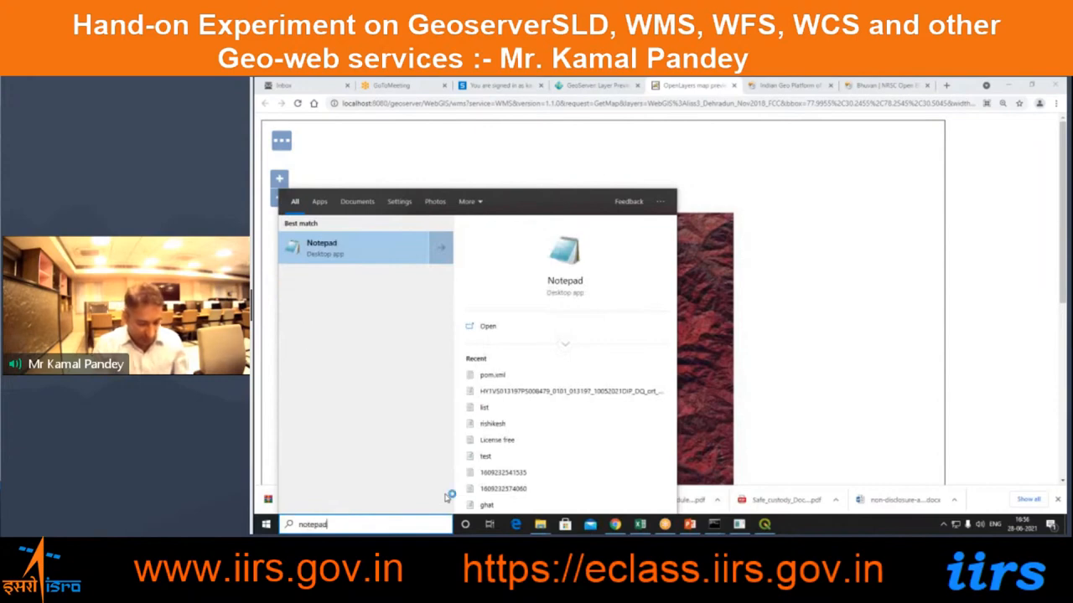
key("Return")
key("ctrl+v")
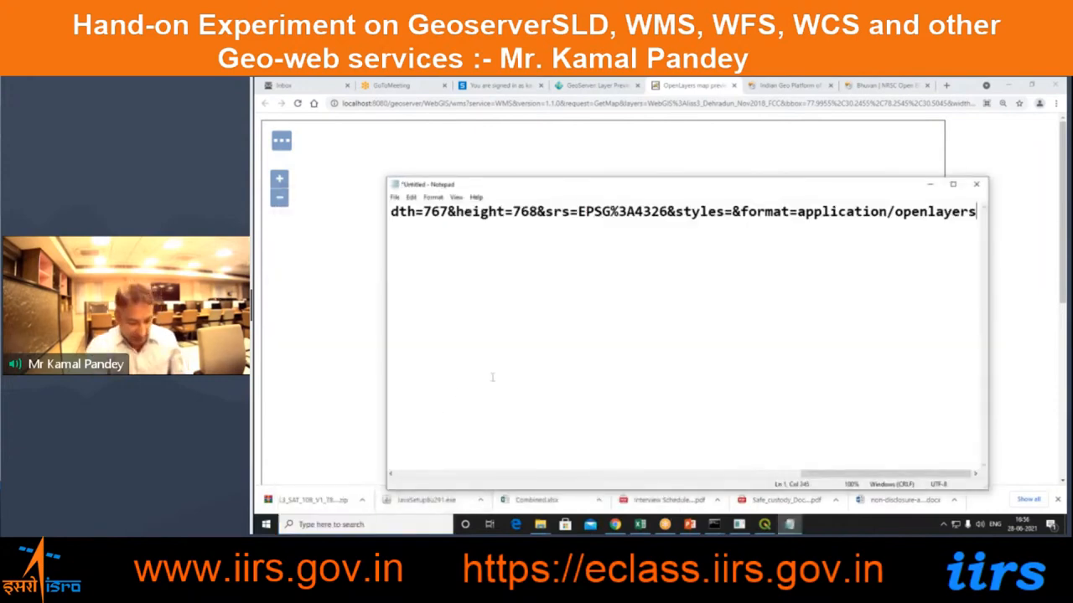
- Turn on word wrap for the pasted URL and move the Notepad window slightly higher
left_click(432, 197)
left_click(444, 212)
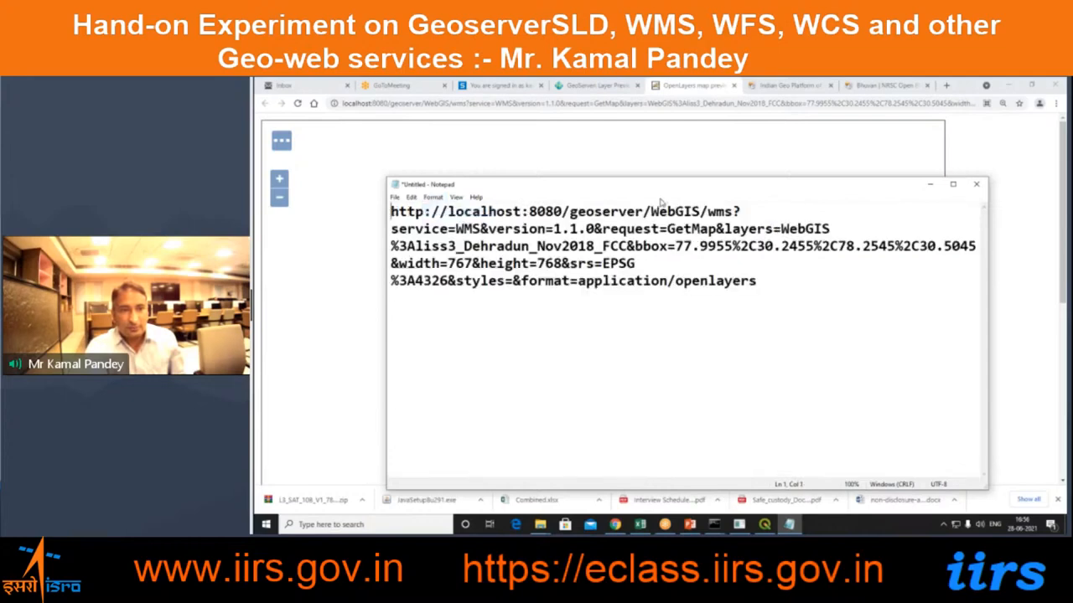
left_click(633, 336)
left_click_drag(636, 184, 627, 151)
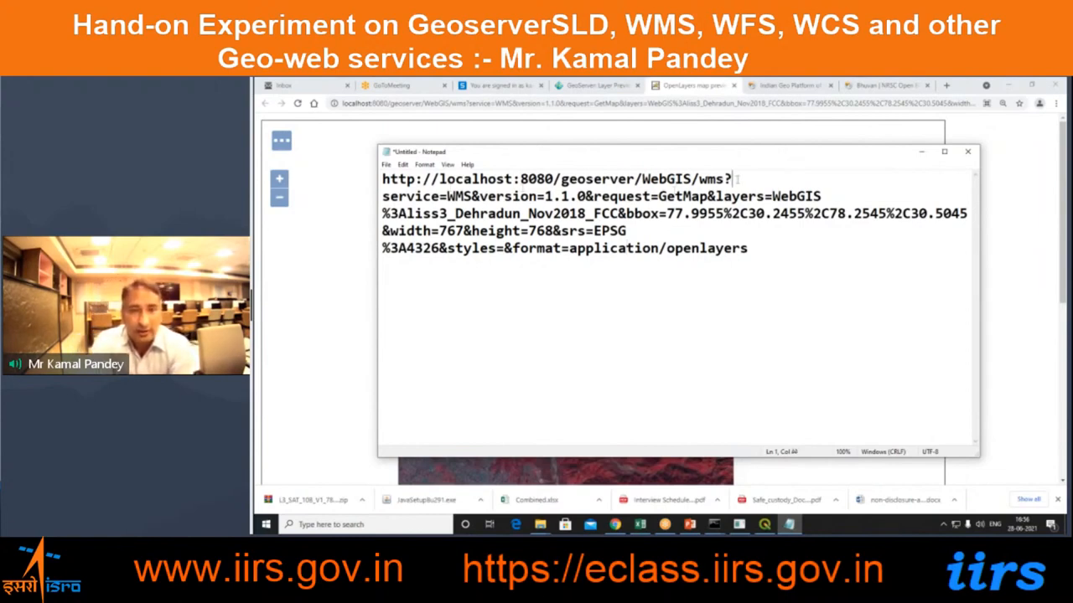
- Examine the pasted URL's base WMS address and its service, version and layers parameters
left_click_drag(734, 179, 365, 181)
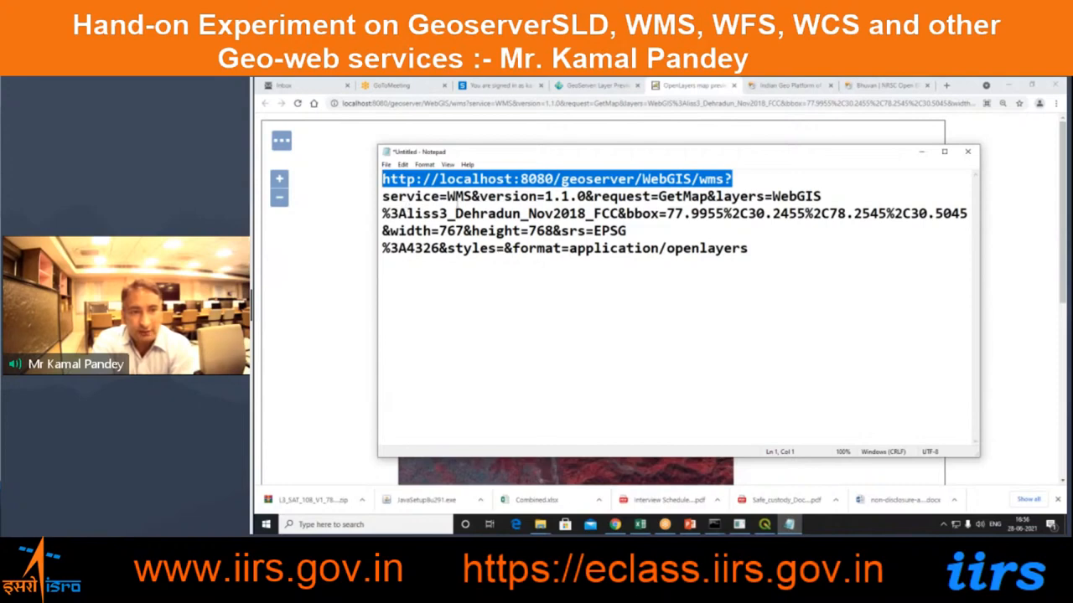
left_click(732, 196)
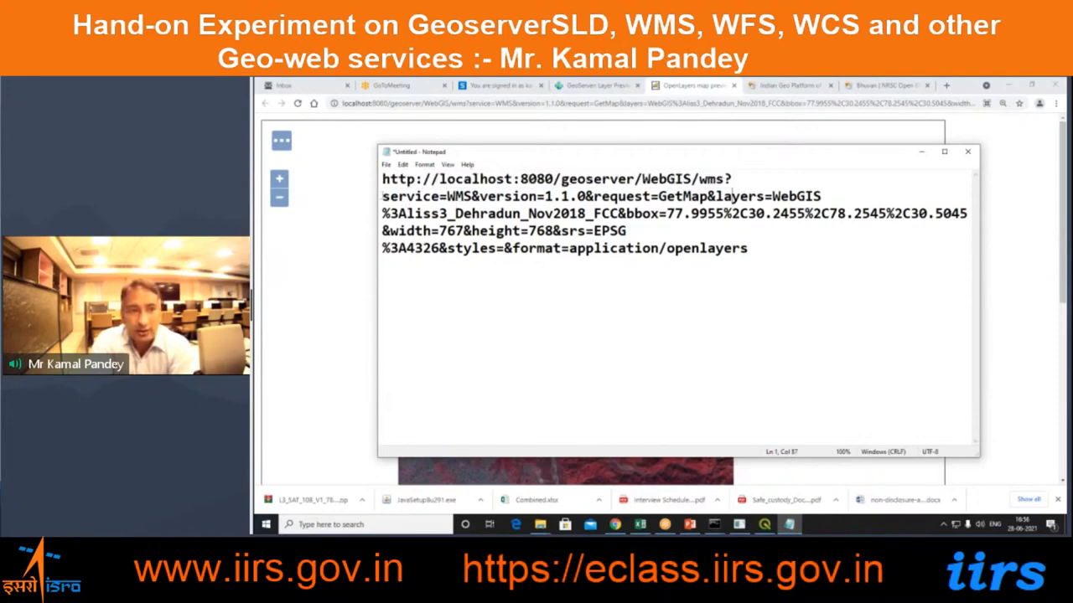
left_click(398, 197)
left_click(456, 197)
left_click(507, 197)
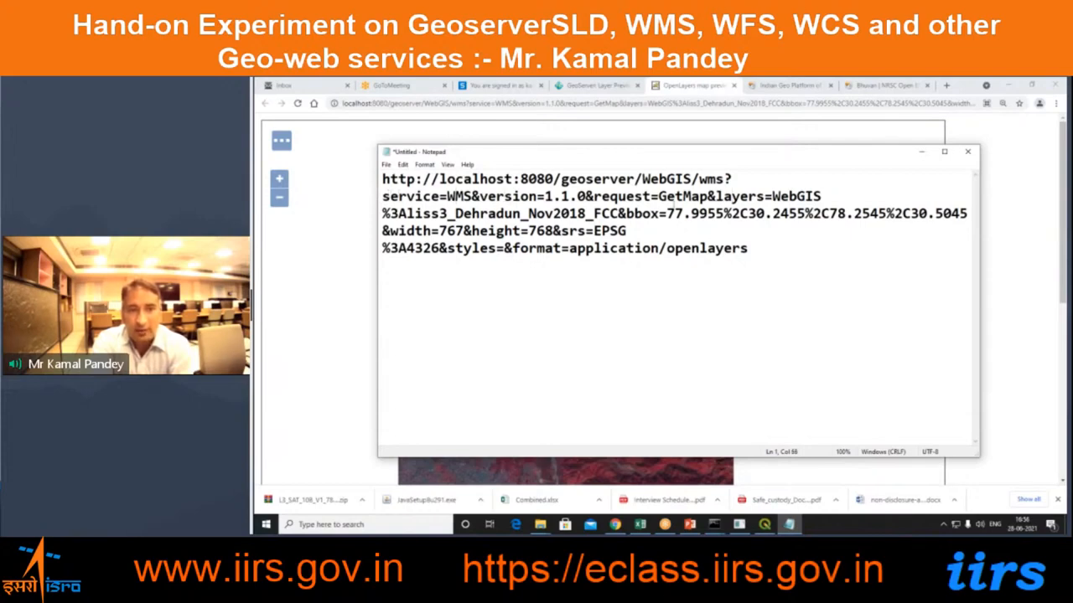